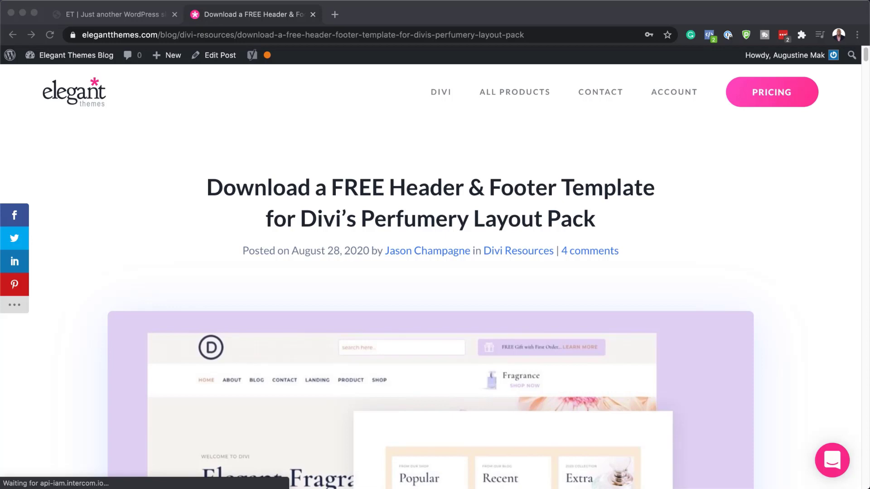
Step: Download the free global header and footer template files for the Perfumery Layout Pack from the blog post
{"action": "scroll", "coordinate": [431, 299], "scroll_direction": "down", "scroll_amount": 10}
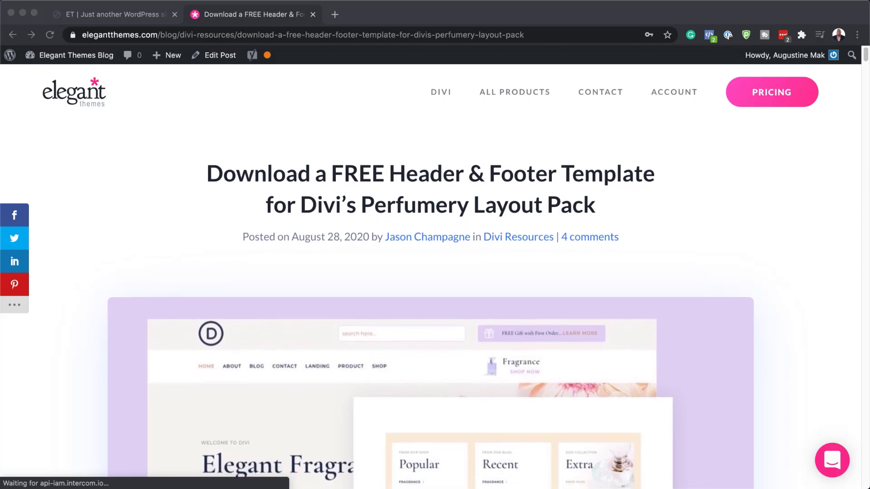
{"action": "scroll", "coordinate": [430, 276], "scroll_direction": "down", "scroll_amount": 15}
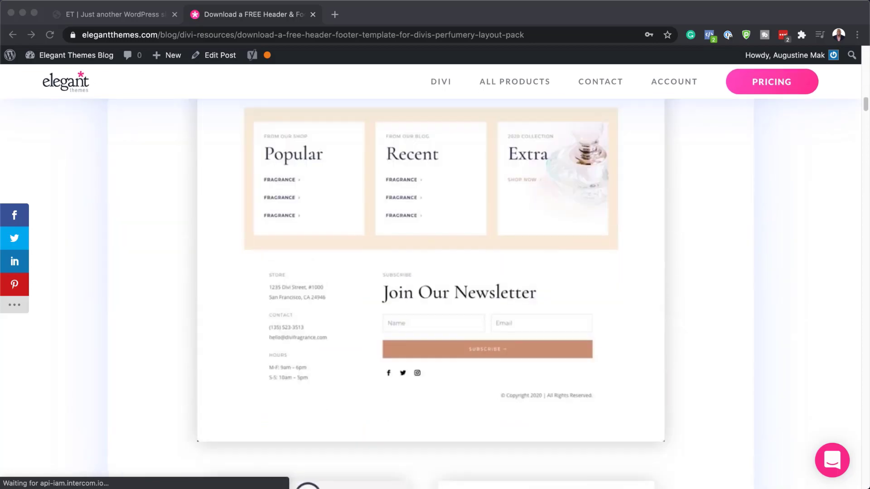
{"action": "scroll", "coordinate": [431, 295], "scroll_direction": "down", "scroll_amount": 15}
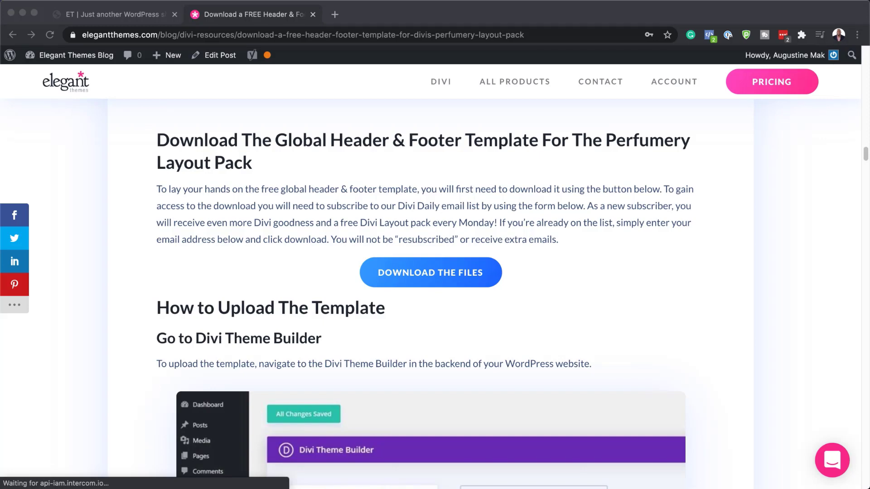
{"action": "left_click", "coordinate": [436, 273]}
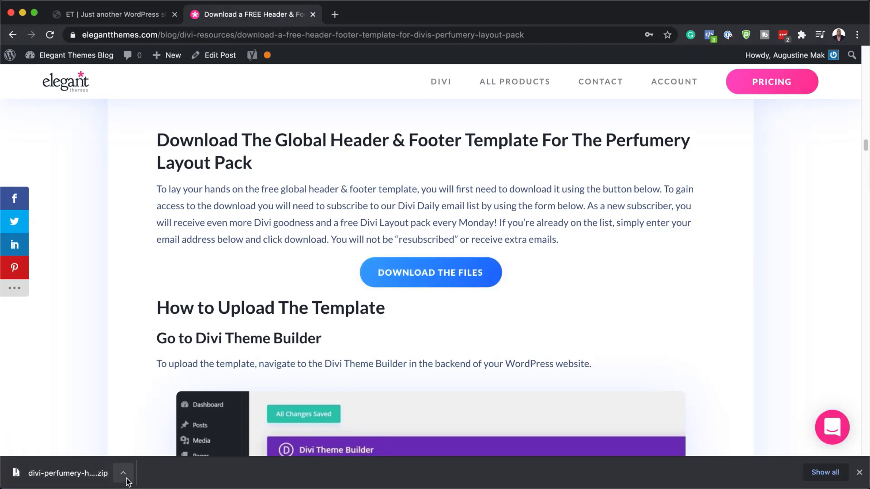
Step: Show the downloaded archive in Finder and extract divi-perfumery-header-footer-template.zip in the Downloads folder
{"action": "left_click", "coordinate": [123, 474]}
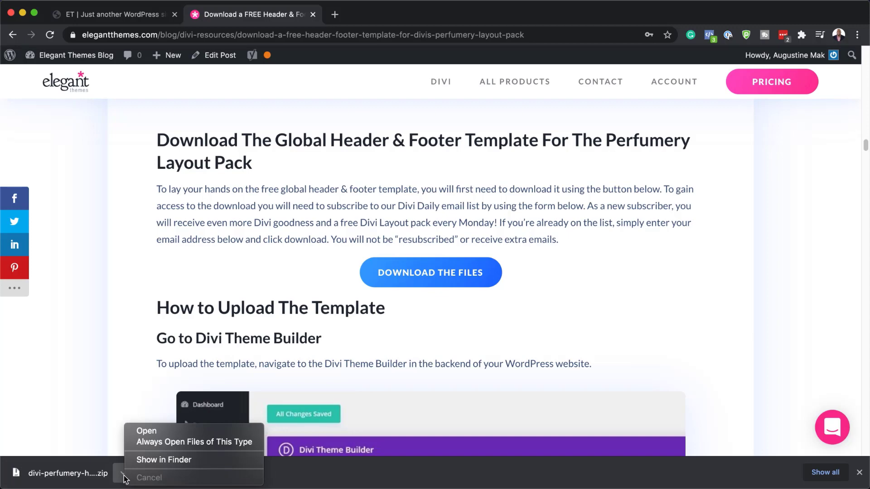
{"action": "left_click", "coordinate": [151, 461]}
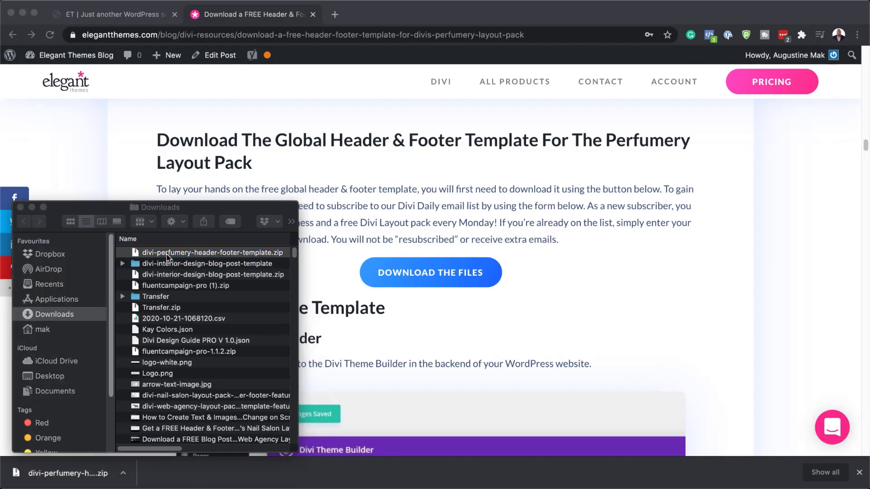
{"action": "double_click", "coordinate": [167, 256]}
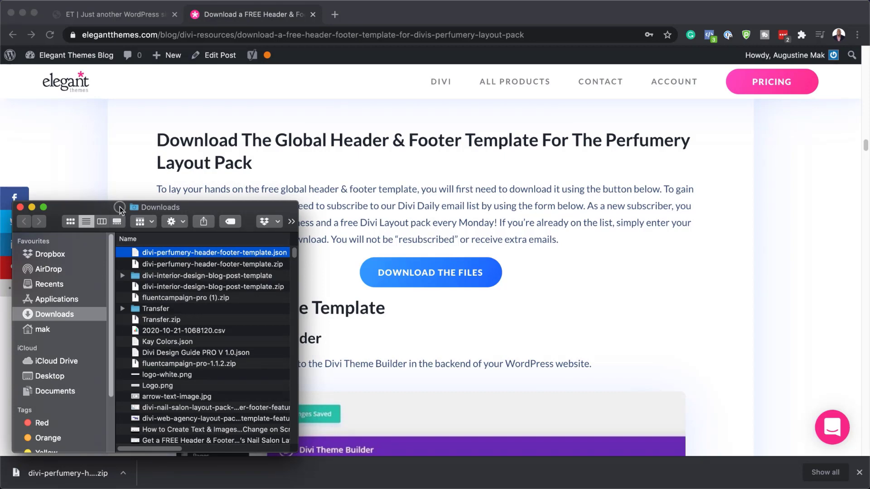
{"action": "left_click_drag", "start_coordinate": [121, 209], "coordinate": [88, 222]}
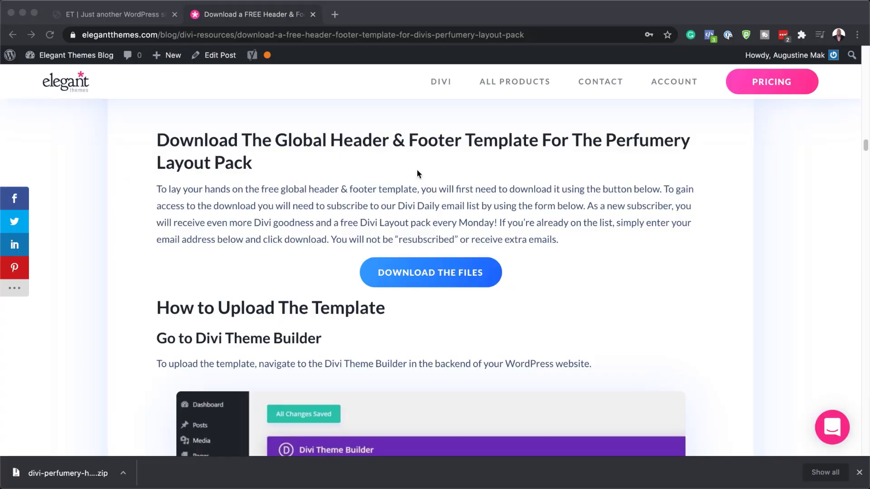
{"action": "scroll", "coordinate": [395, 246], "scroll_direction": "up", "scroll_amount": 3}
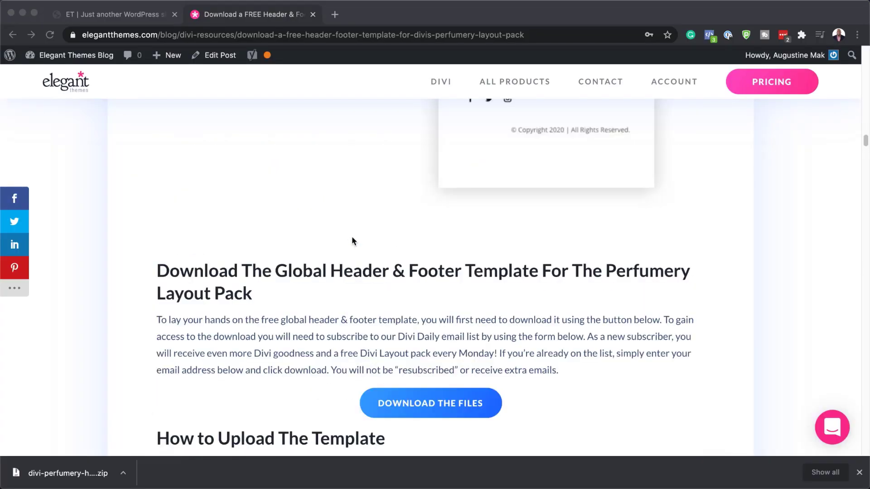
Step: Switch to the ET site and examine its current default header and footer, closing the browser's download bar
{"action": "left_click", "coordinate": [146, 16]}
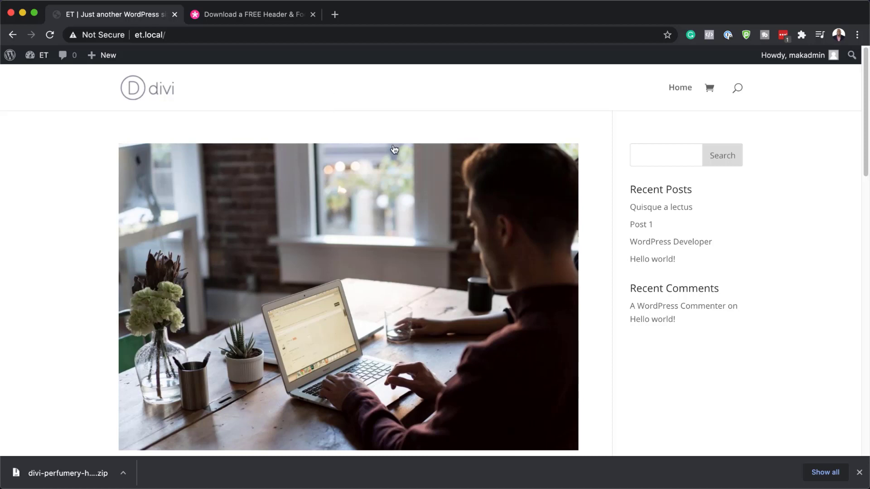
{"action": "scroll", "coordinate": [394, 149], "scroll_direction": "down", "scroll_amount": 15}
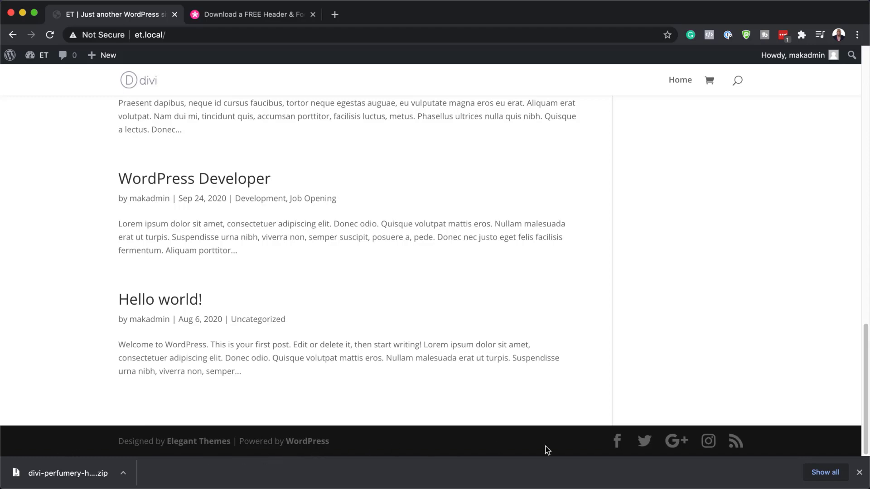
{"action": "left_click", "coordinate": [859, 473]}
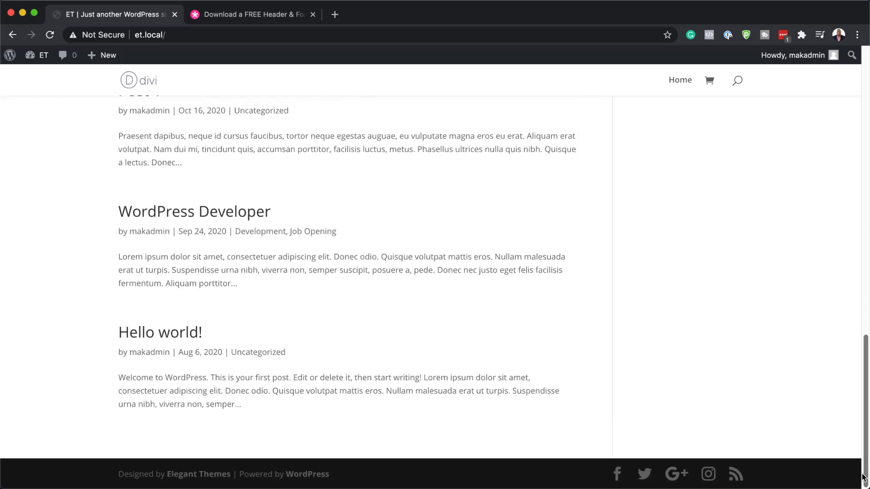
{"action": "scroll", "coordinate": [374, 324], "scroll_direction": "up", "scroll_amount": 20}
Step: Go to the ET site's WordPress dashboard and open the Divi Theme Builder
{"action": "mouse_move", "coordinate": [40, 55]}
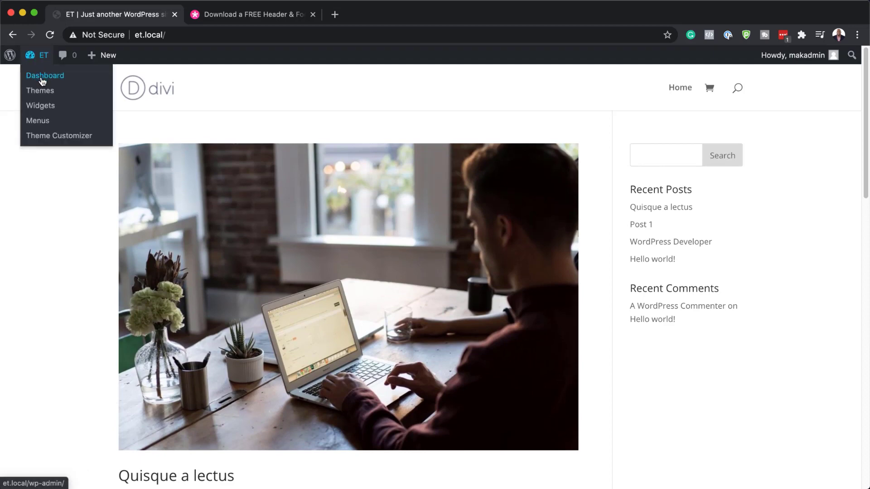
{"action": "left_click", "coordinate": [42, 81]}
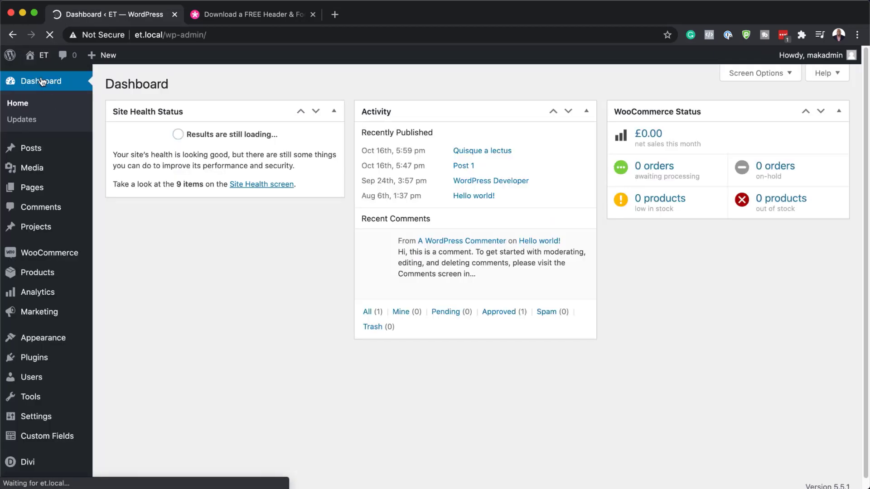
{"action": "mouse_move", "coordinate": [63, 278]}
{"action": "scroll", "coordinate": [63, 277], "scroll_direction": "down", "scroll_amount": 1}
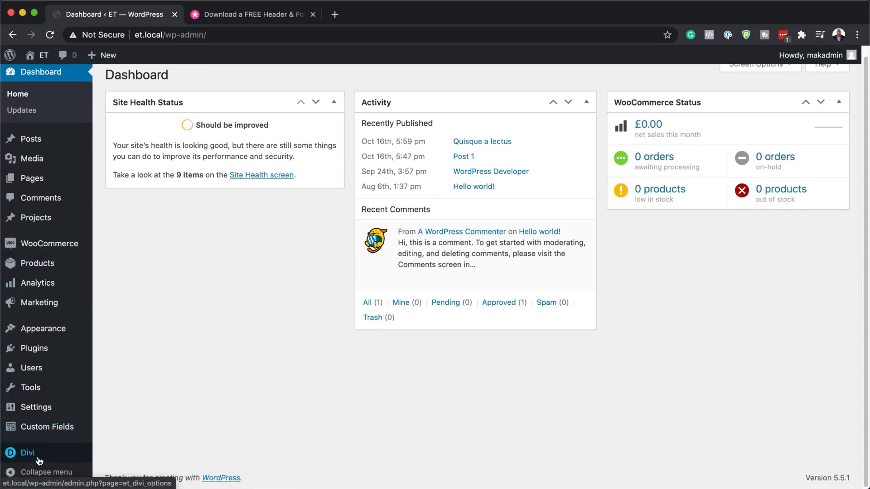
{"action": "mouse_move", "coordinate": [39, 461]}
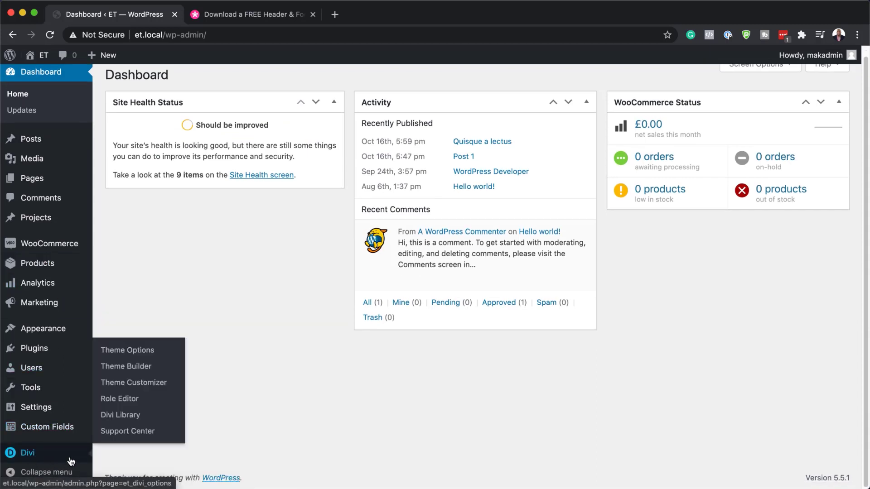
{"action": "left_click", "coordinate": [145, 367]}
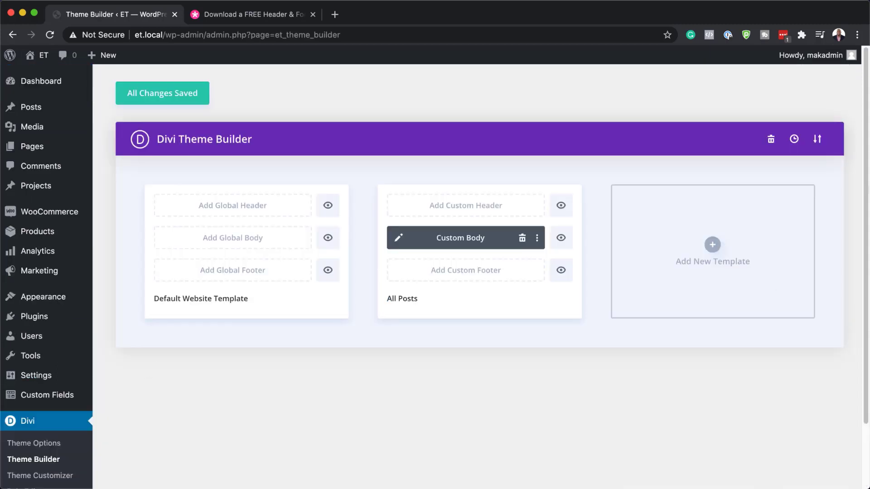
Step: Import divi-perfumery-header-footer-template.json into the Theme Builder, overriding the default website template and existing assignments, and save the changes
{"action": "left_click", "coordinate": [818, 140]}
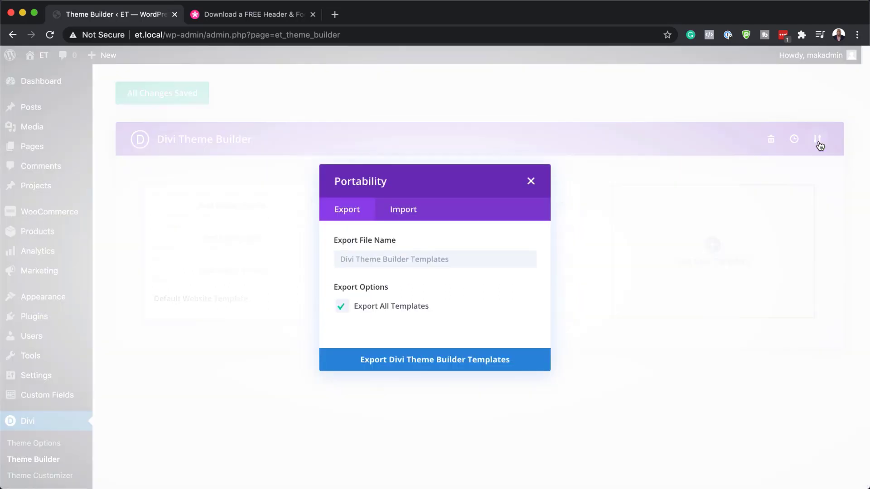
{"action": "left_click", "coordinate": [416, 217]}
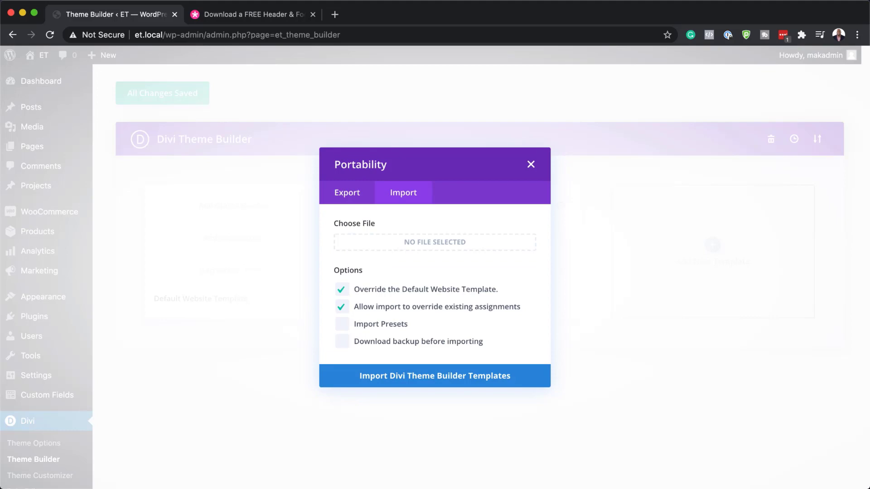
{"action": "left_click_drag", "start_coordinate": [79, 172], "coordinate": [43, 209]}
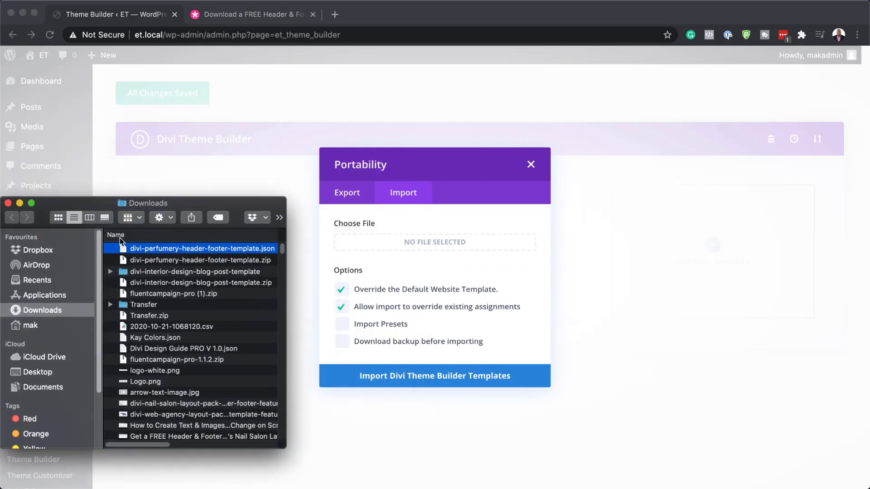
{"action": "left_click_drag", "start_coordinate": [126, 253], "coordinate": [395, 247]}
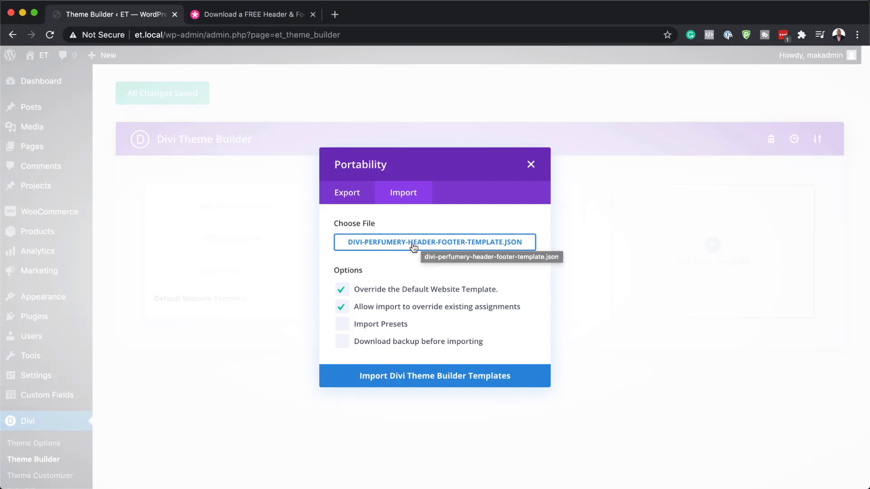
{"action": "left_click", "coordinate": [437, 382]}
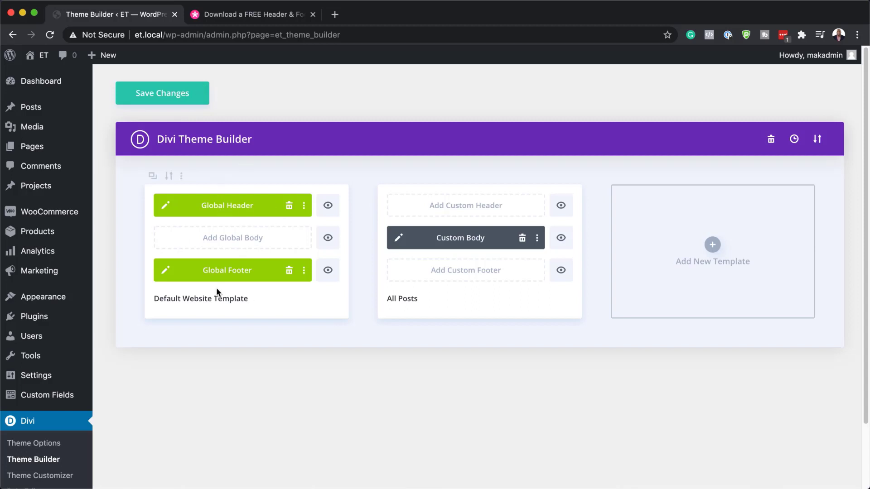
{"action": "left_click", "coordinate": [170, 96]}
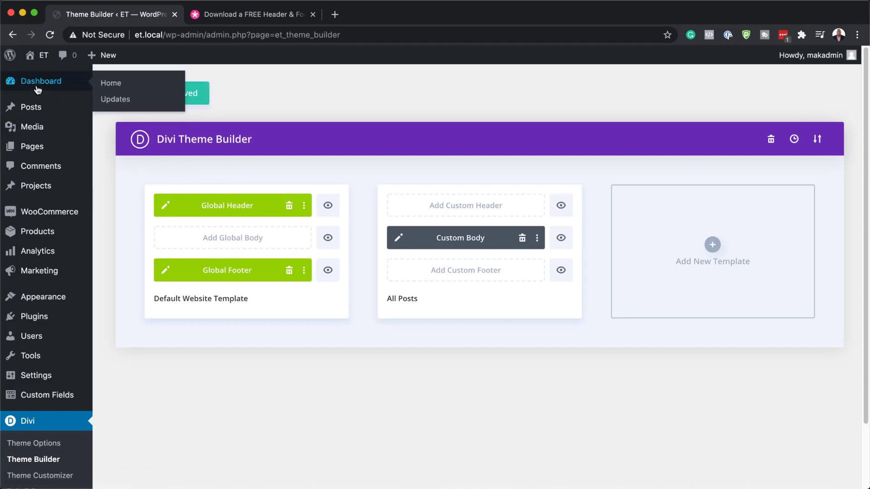
Step: Open the live ET site in a new browser tab and examine the imported global header and the footer's sections
{"action": "mouse_move", "coordinate": [44, 56]}
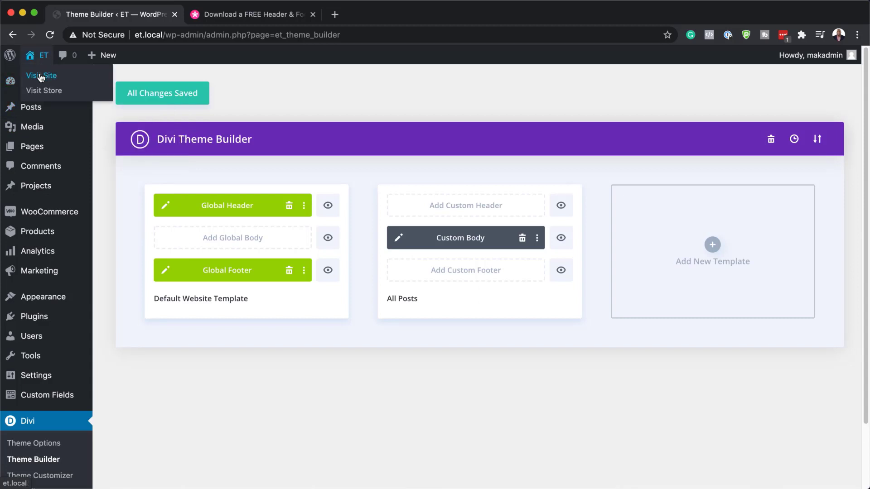
{"action": "left_click", "coordinate": [41, 77], "text": "super"}
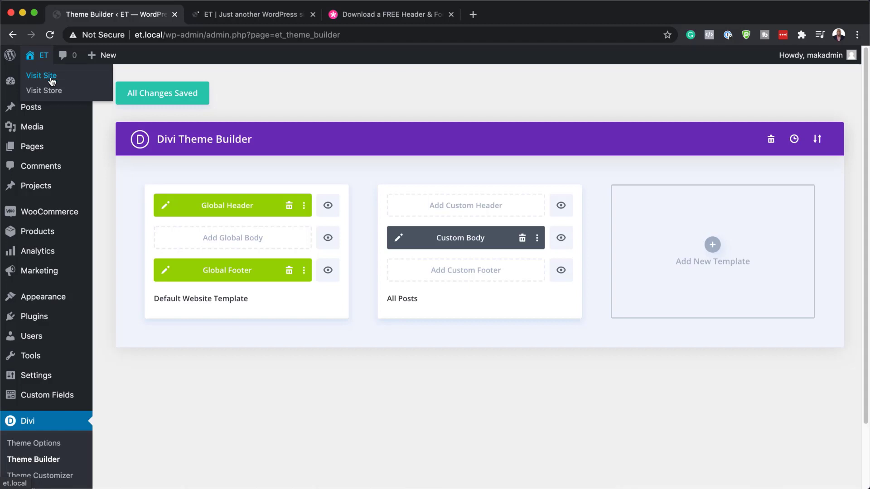
{"action": "left_click", "coordinate": [279, 15]}
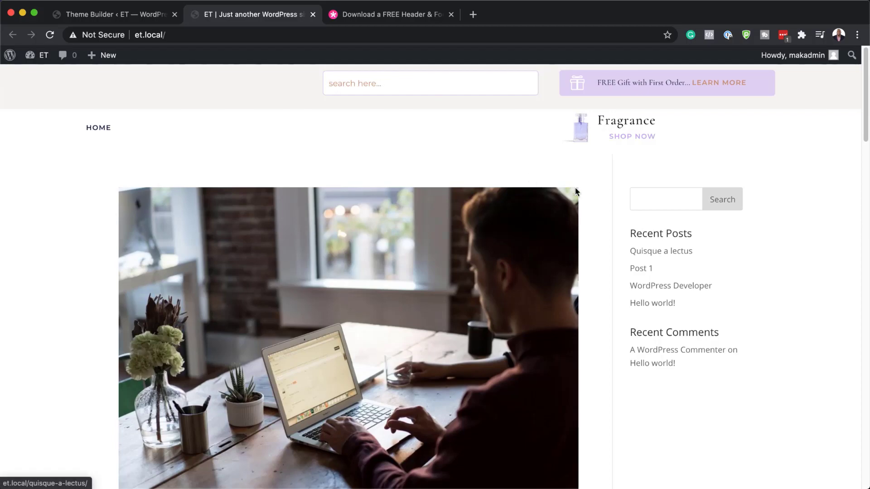
{"action": "scroll", "coordinate": [586, 203], "scroll_direction": "down", "scroll_amount": 10}
{"action": "scroll", "coordinate": [586, 203], "scroll_direction": "down", "scroll_amount": 15}
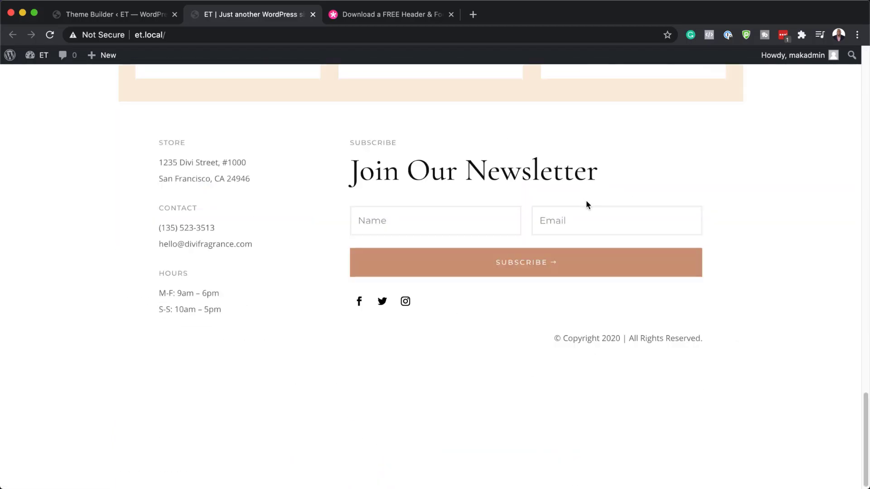
{"action": "scroll", "coordinate": [586, 202], "scroll_direction": "up", "scroll_amount": 5}
{"action": "scroll", "coordinate": [586, 203], "scroll_direction": "up", "scroll_amount": 4}
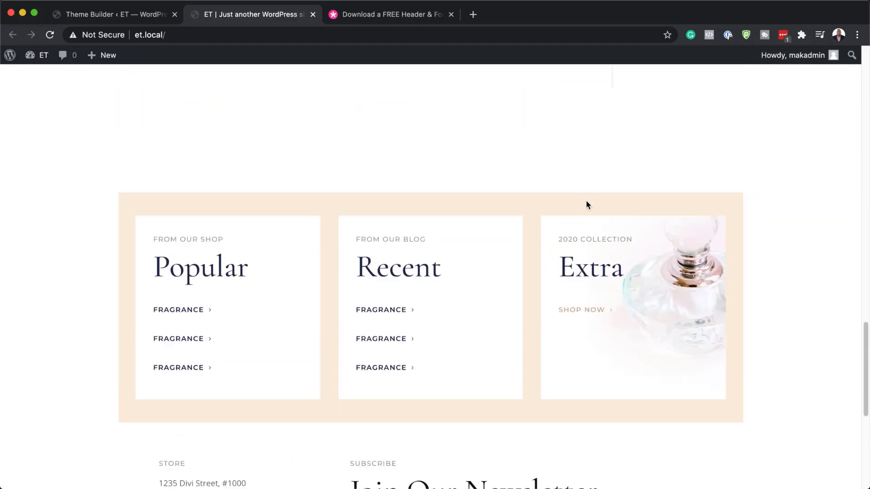
{"action": "scroll", "coordinate": [612, 352], "scroll_direction": "down", "scroll_amount": 10}
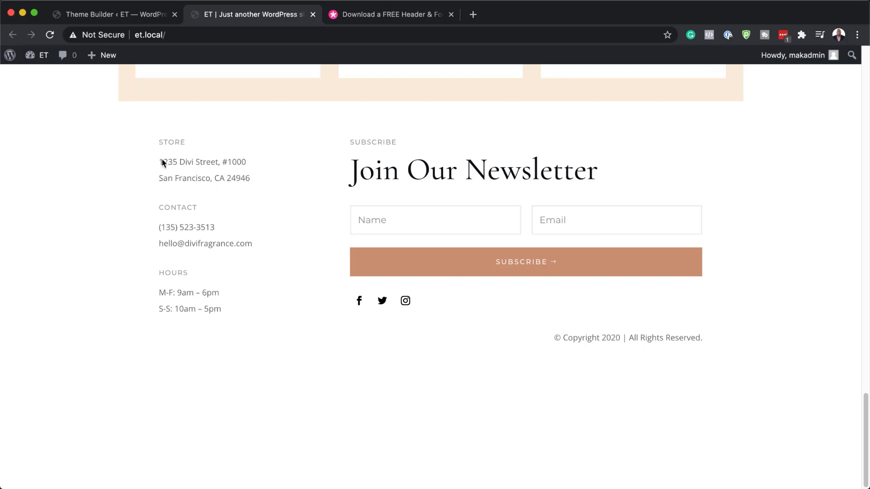
{"action": "left_click_drag", "start_coordinate": [159, 162], "coordinate": [244, 207]}
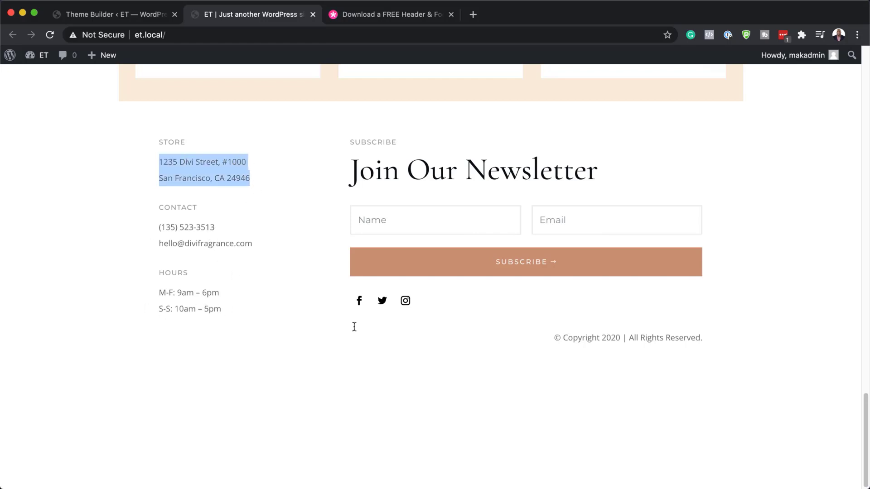
{"action": "scroll", "coordinate": [356, 325], "scroll_direction": "up", "scroll_amount": 10}
{"action": "scroll", "coordinate": [360, 325], "scroll_direction": "up", "scroll_amount": 10}
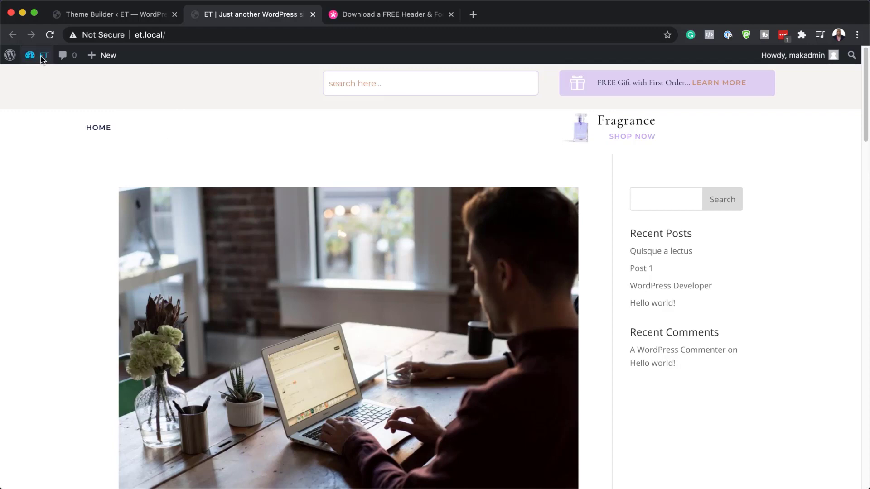
Step: From the ET site's dashboard, create a new page titled "perfume" and start building it with the Divi Builder
{"action": "mouse_move", "coordinate": [41, 58]}
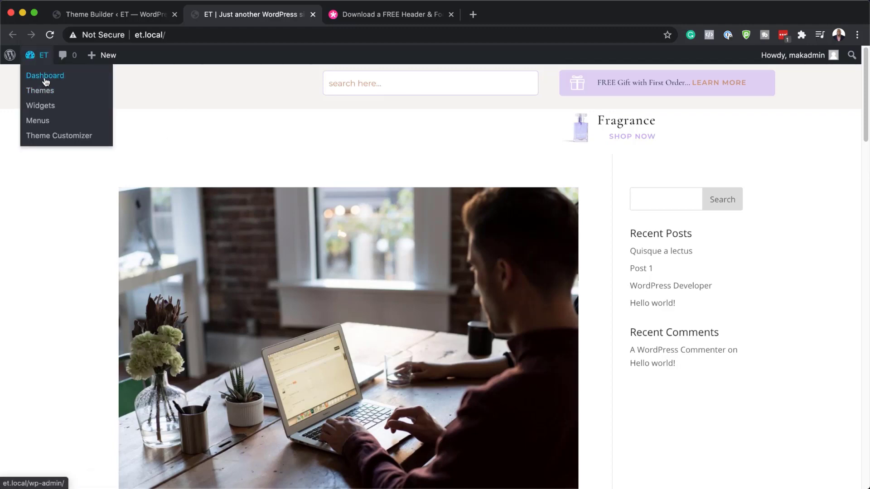
{"action": "left_click", "coordinate": [45, 78]}
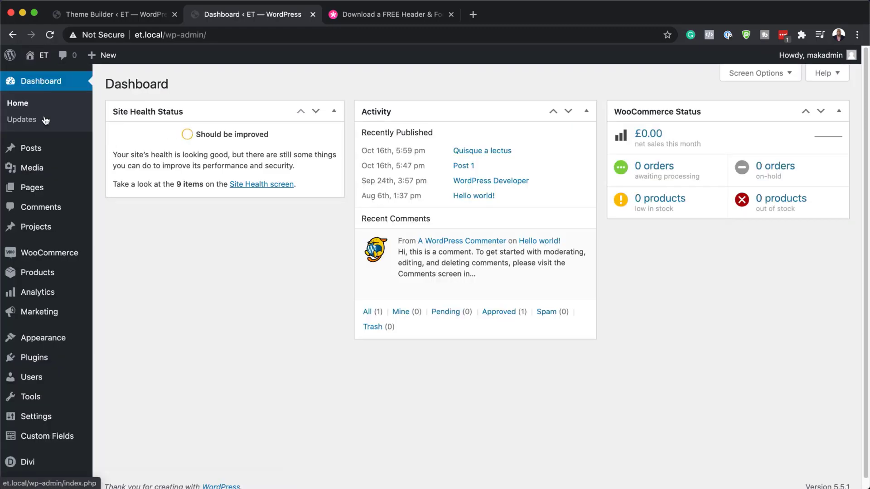
{"action": "mouse_move", "coordinate": [55, 170]}
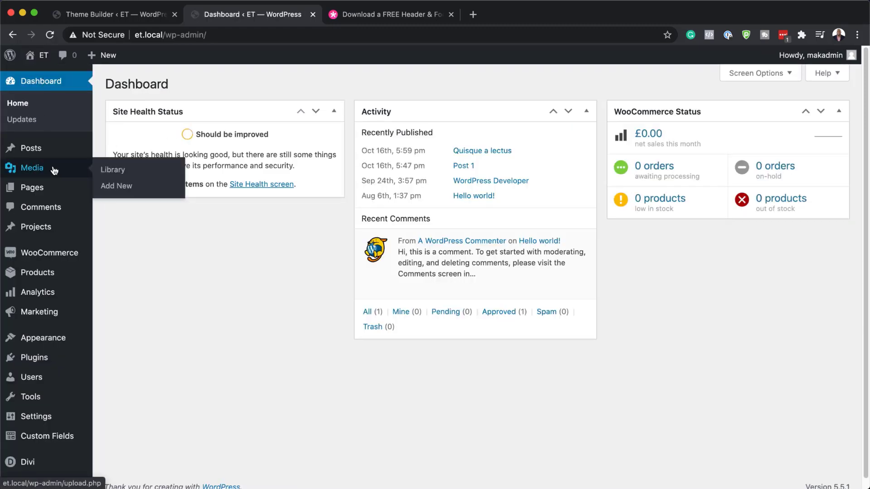
{"action": "mouse_move", "coordinate": [48, 188]}
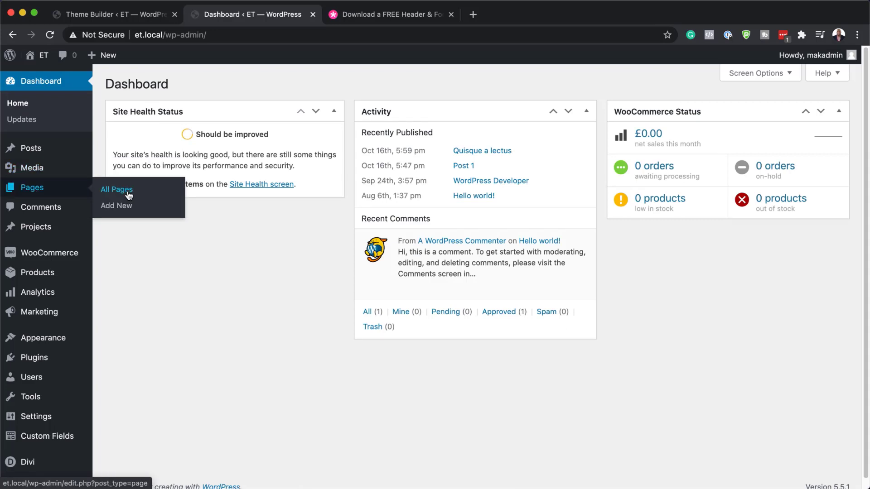
{"action": "left_click", "coordinate": [129, 208]}
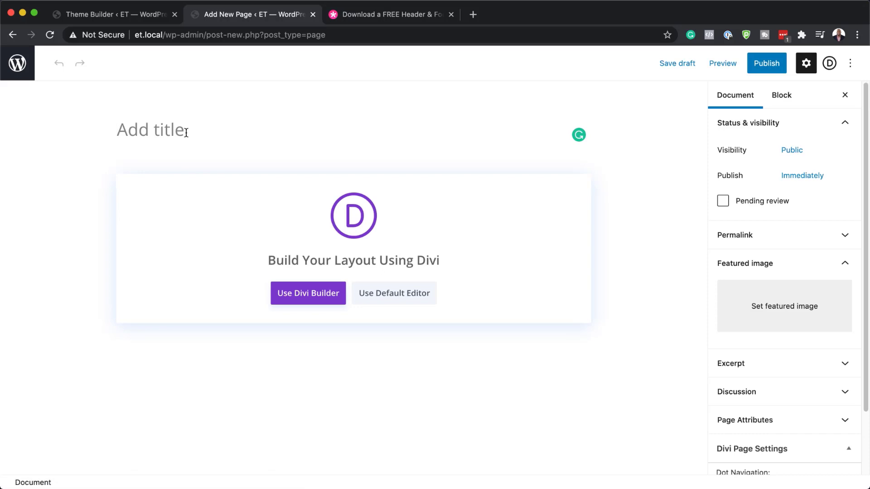
{"action": "type", "text": "perfume"}
{"action": "left_click", "coordinate": [317, 292]}
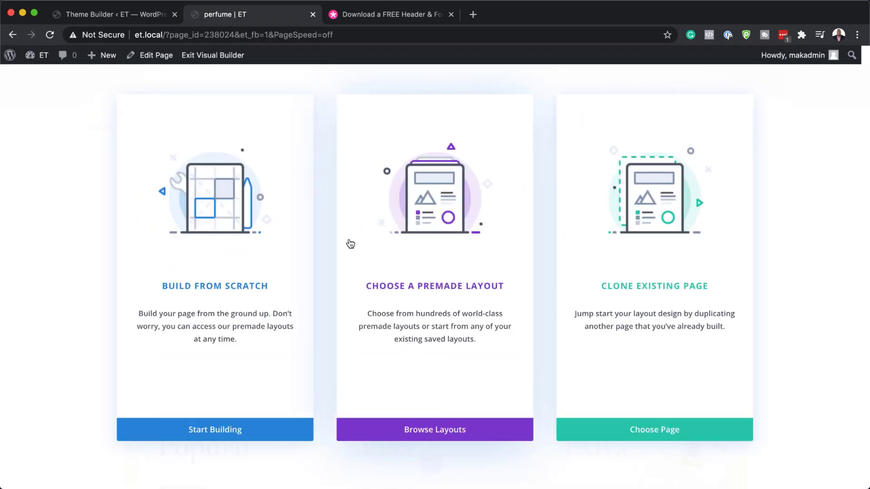
Step: Search the premade layouts for "perfume" and load the Perfumery Home Page layout into the page
{"action": "left_click", "coordinate": [437, 289]}
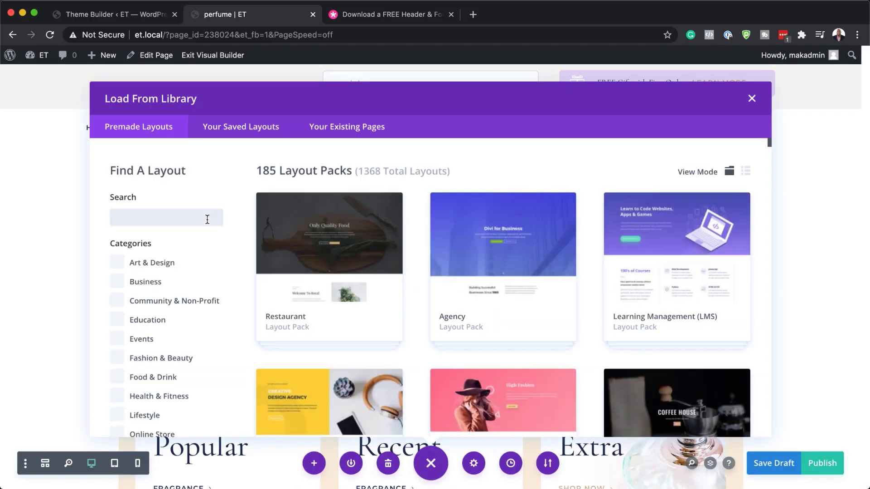
{"action": "left_click", "coordinate": [207, 220]}
{"action": "type", "text": "perfume"}
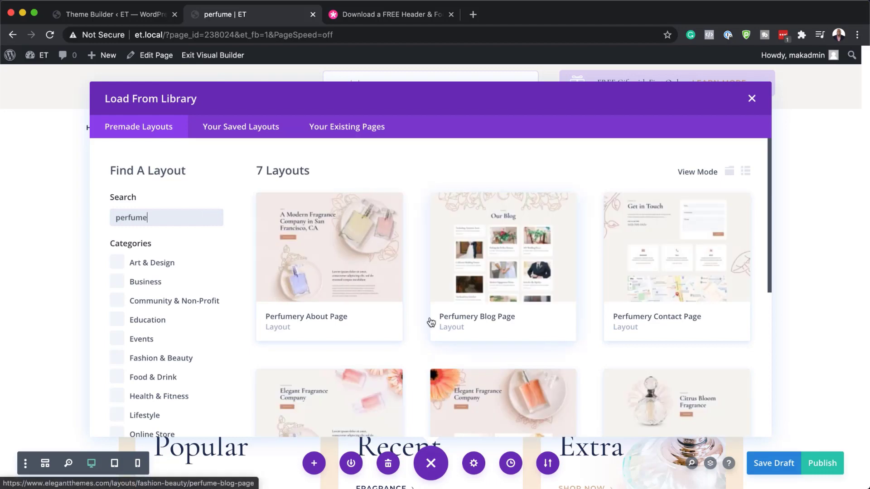
{"action": "scroll", "coordinate": [597, 333], "scroll_direction": "down", "scroll_amount": 3}
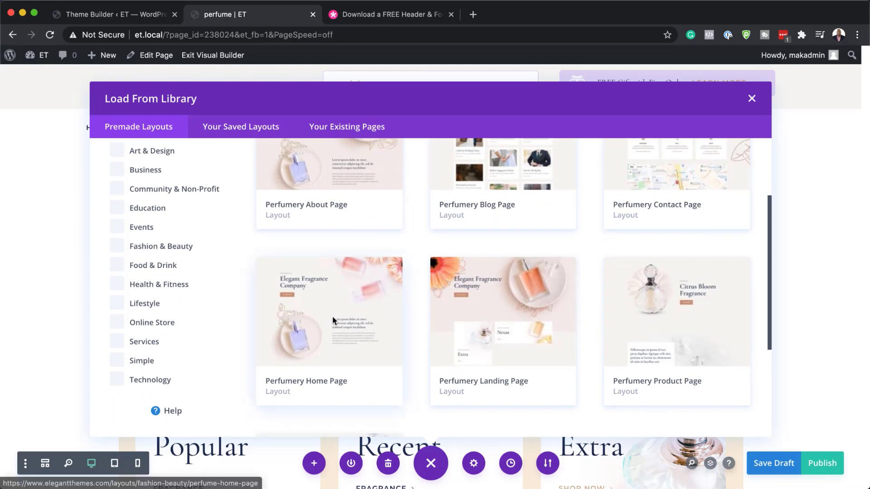
{"action": "left_click", "coordinate": [314, 321]}
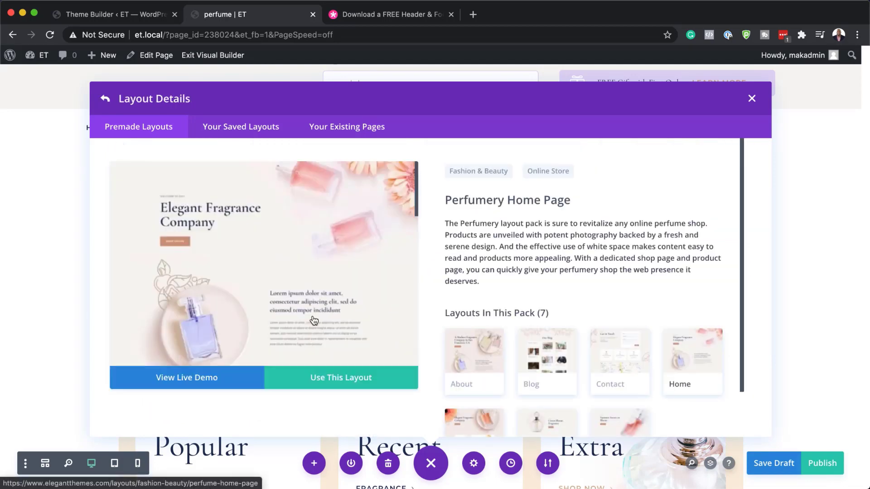
{"action": "left_click", "coordinate": [351, 381]}
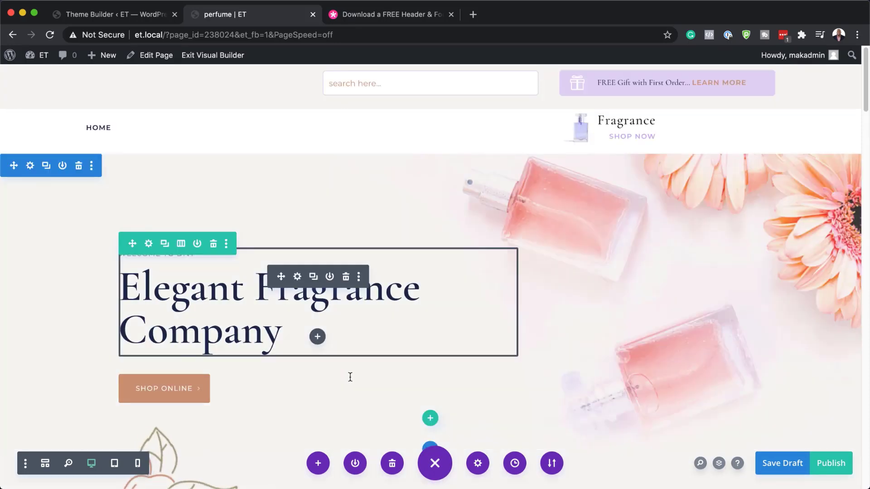
Step: Publish the perfume page, then exit the visual builder and examine the live page from header to footer
{"action": "left_click", "coordinate": [832, 464]}
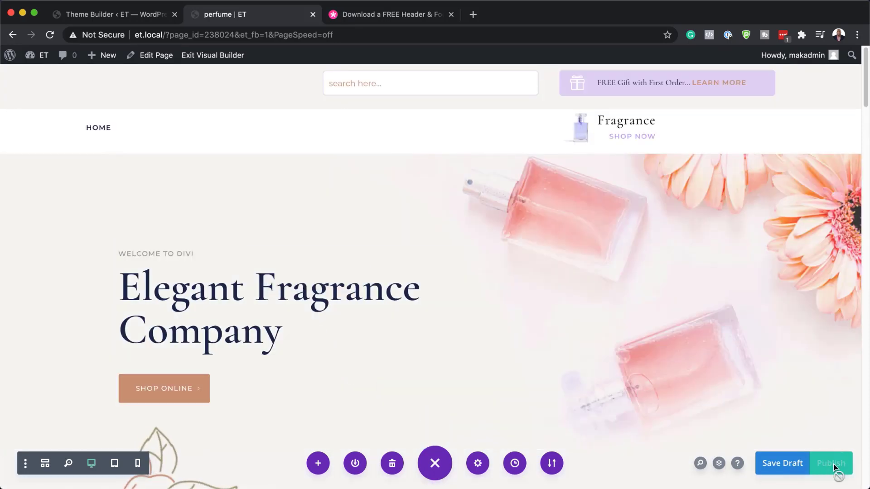
{"action": "left_click", "coordinate": [232, 57]}
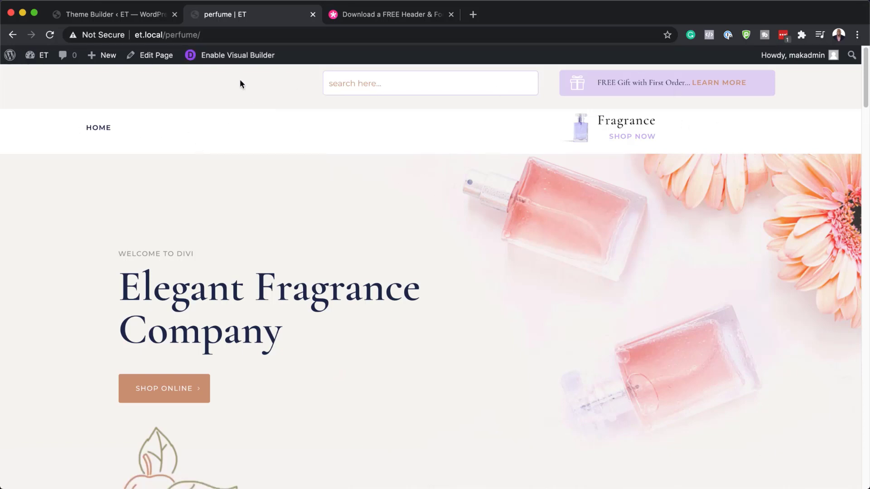
{"action": "scroll", "coordinate": [486, 294], "scroll_direction": "down", "scroll_amount": 10}
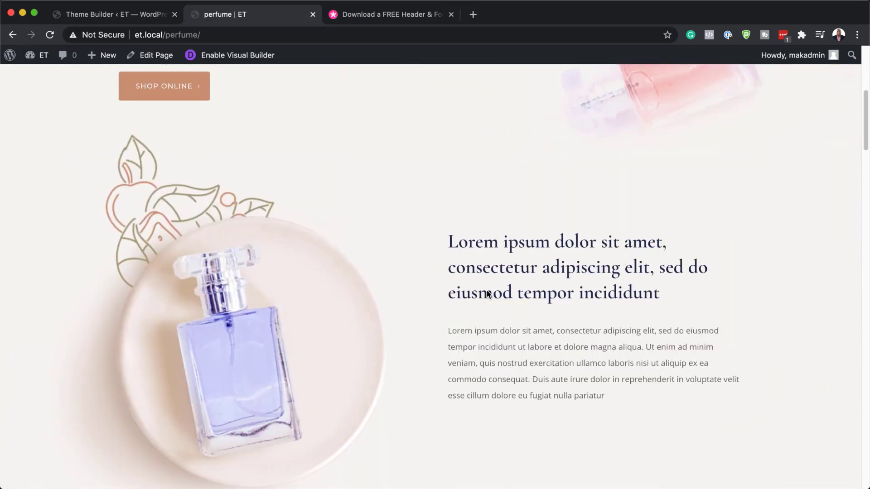
{"action": "scroll", "coordinate": [487, 294], "scroll_direction": "down", "scroll_amount": 20}
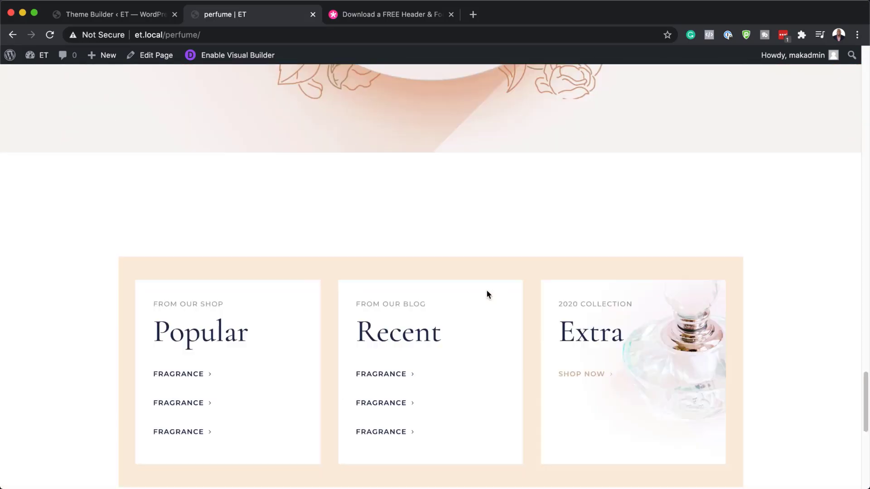
{"action": "scroll", "coordinate": [486, 290], "scroll_direction": "down", "scroll_amount": 2}
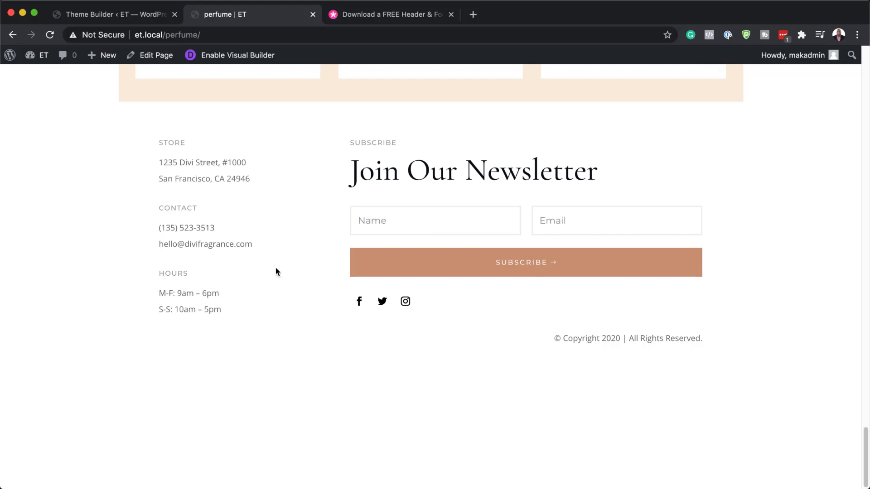
{"action": "scroll", "coordinate": [278, 271], "scroll_direction": "up", "scroll_amount": 20}
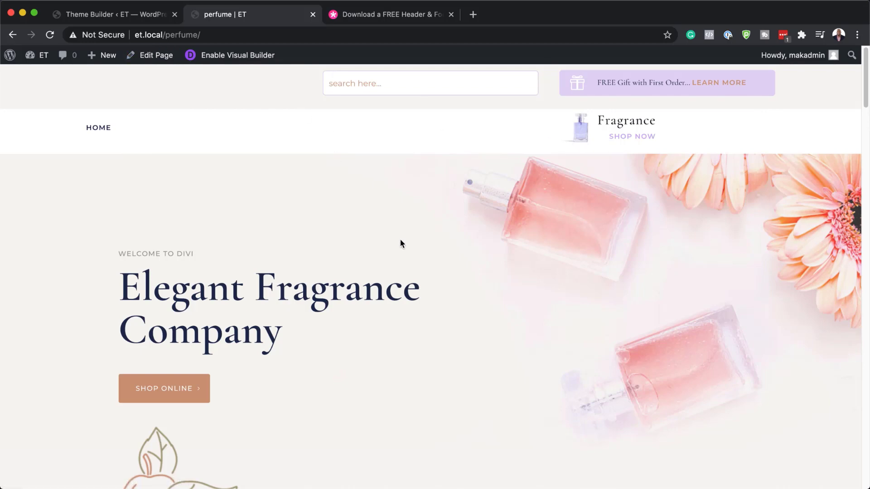
Step: Return to the Divi Theme Builder and open the default website template's global header for editing
{"action": "left_click", "coordinate": [121, 15]}
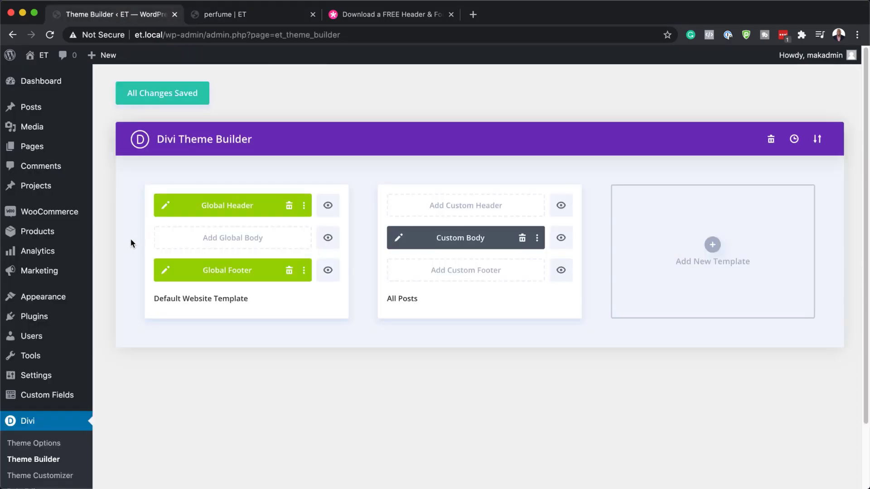
{"action": "left_click", "coordinate": [166, 206]}
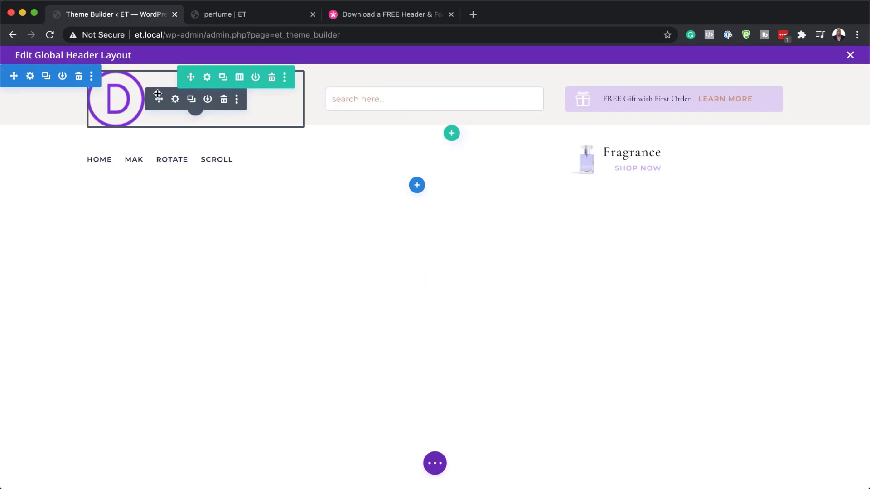
Step: Try green #7cda24 as the first background gradient color of the header section, then discard the change
{"action": "left_click", "coordinate": [30, 80]}
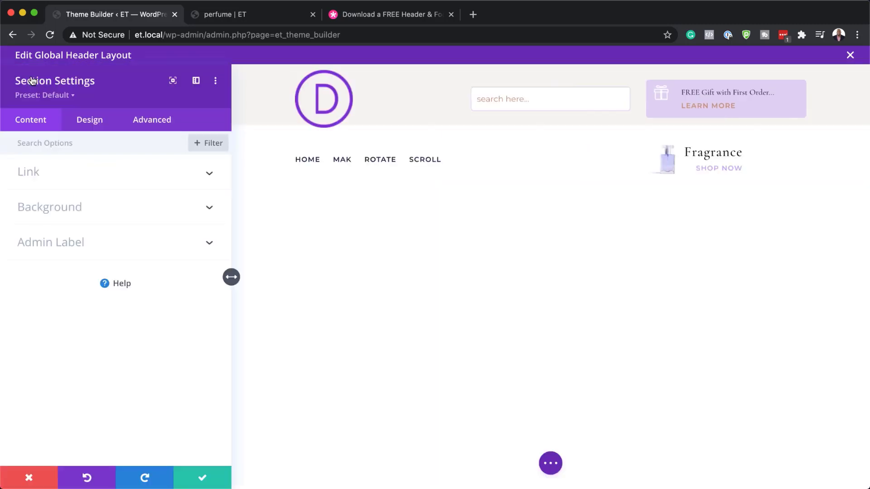
{"action": "left_click", "coordinate": [100, 208]}
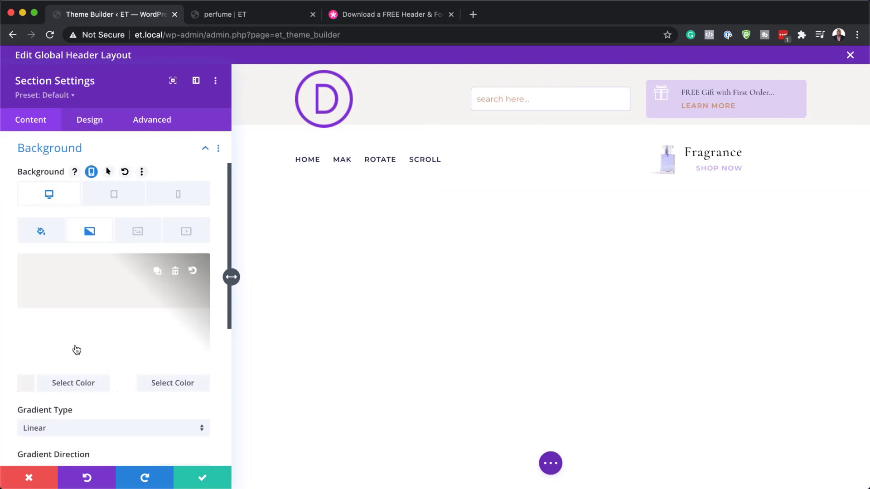
{"action": "left_click", "coordinate": [28, 387]}
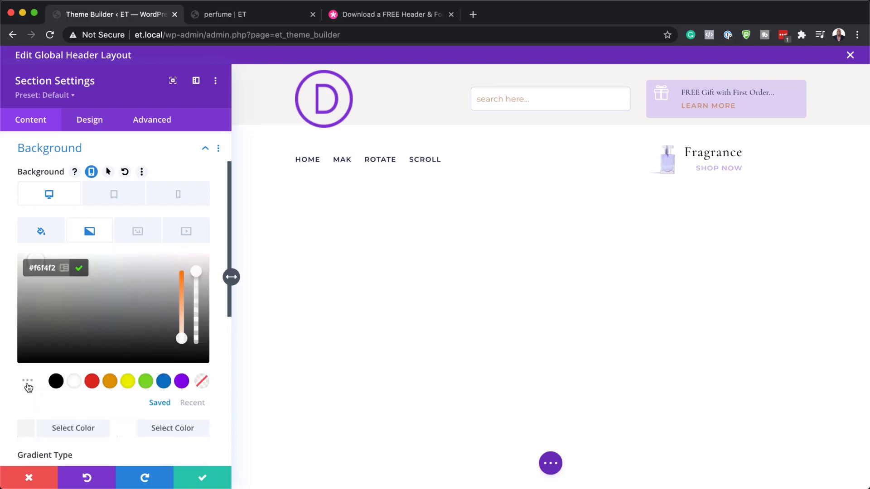
{"action": "left_click", "coordinate": [146, 383]}
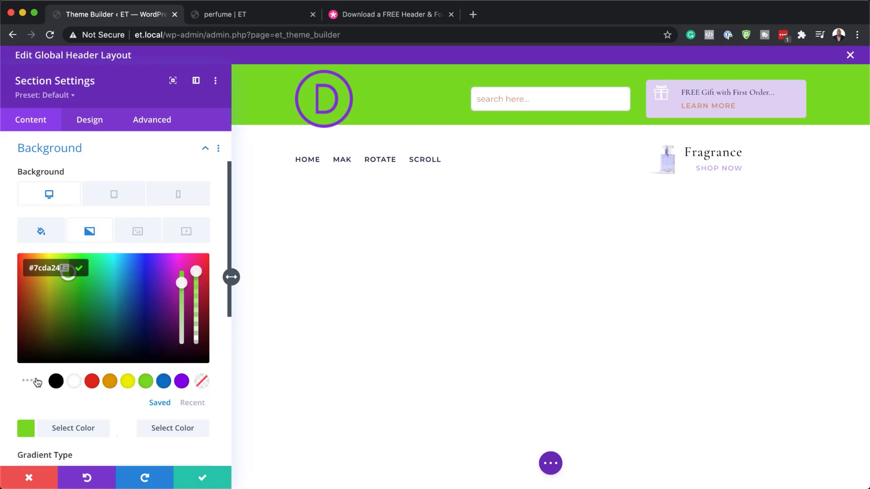
{"action": "left_click", "coordinate": [30, 481]}
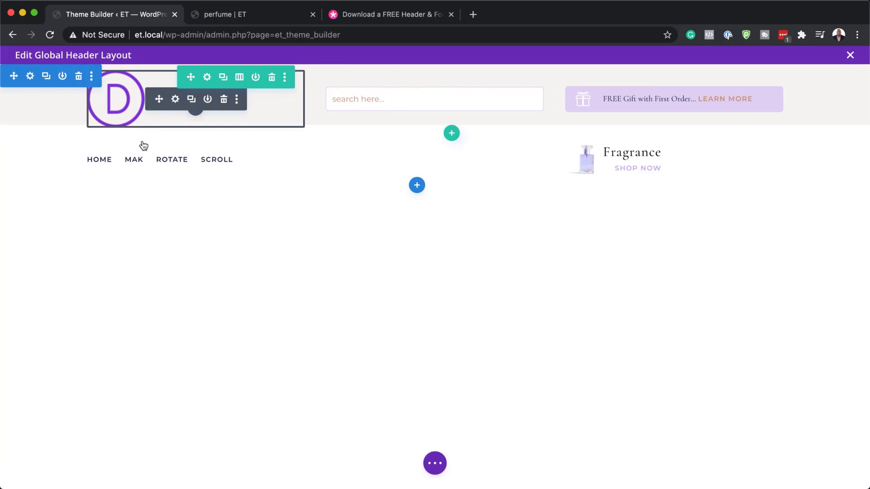
Step: Set the header logo image's width to 18% in its sizing settings and save the module
{"action": "left_click", "coordinate": [175, 100]}
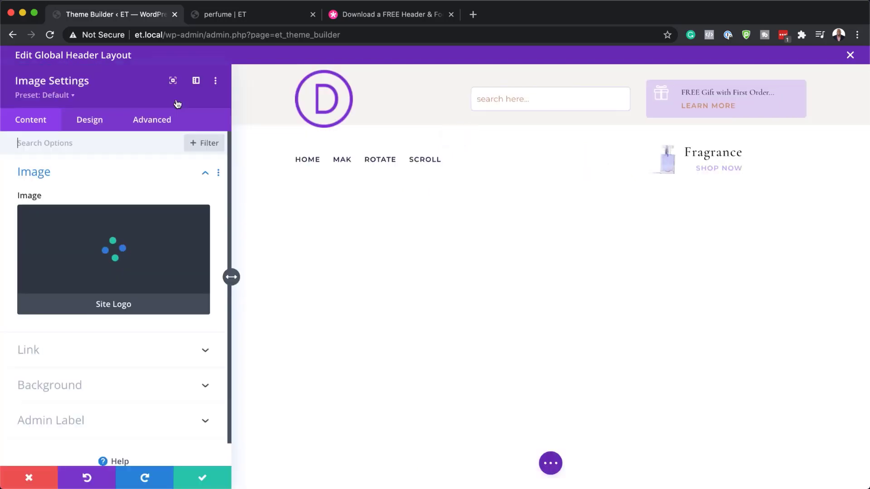
{"action": "left_click", "coordinate": [90, 123]}
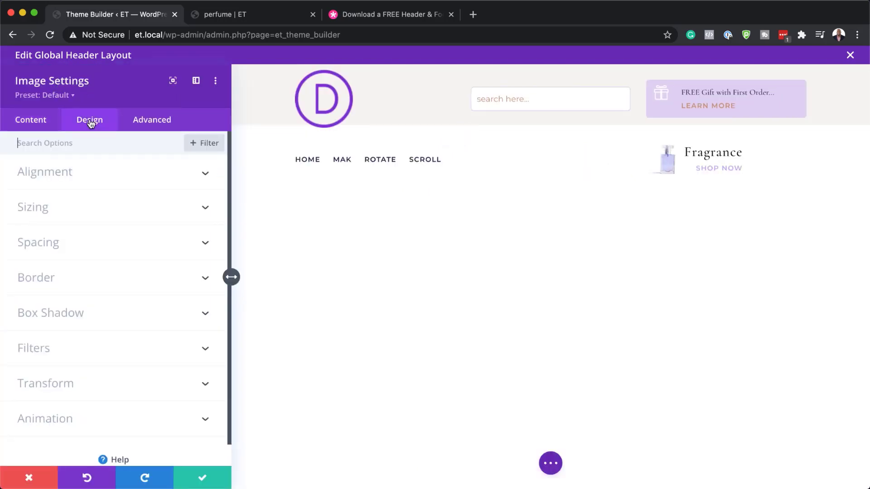
{"action": "left_click", "coordinate": [39, 212]}
{"action": "left_click_drag", "start_coordinate": [137, 238], "coordinate": [42, 236]}
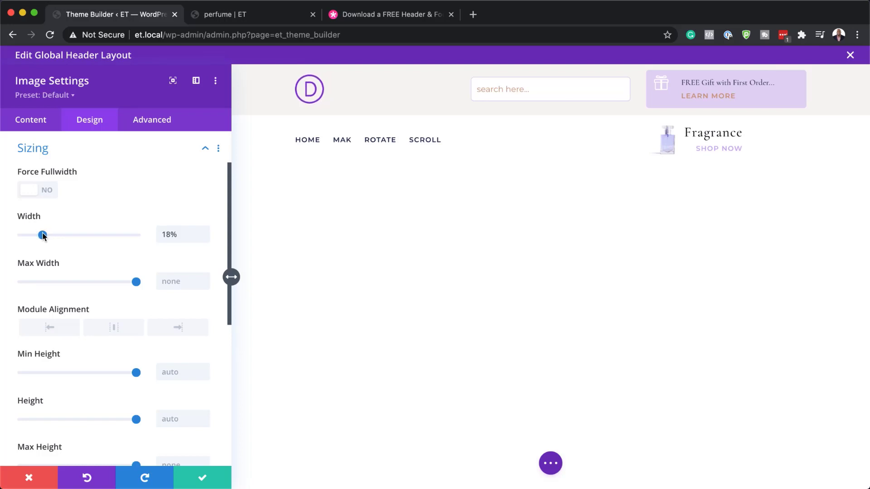
{"action": "left_click", "coordinate": [203, 481]}
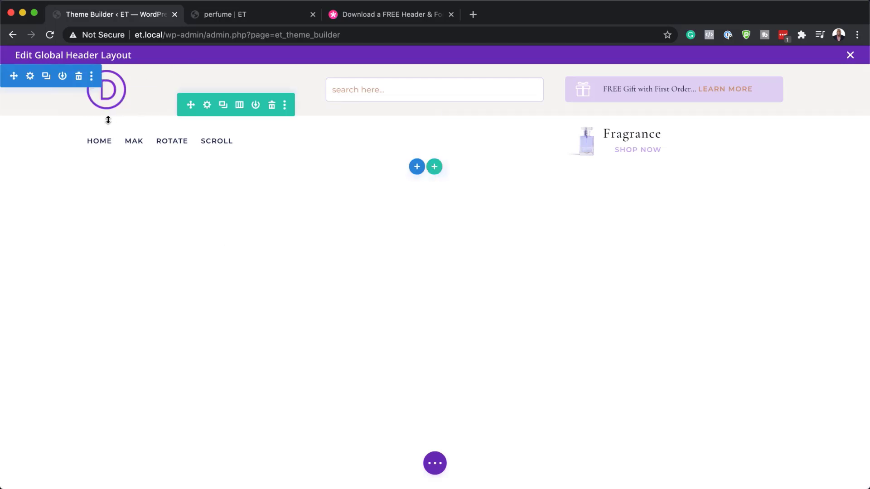
Step: Set the header logo image's maximum width to 20% and save the module
{"action": "mouse_move", "coordinate": [109, 89]}
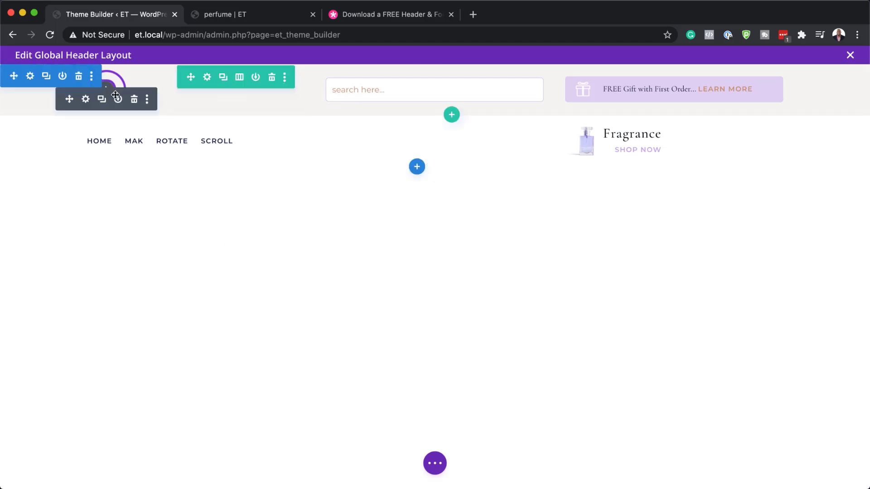
{"action": "left_click", "coordinate": [86, 99]}
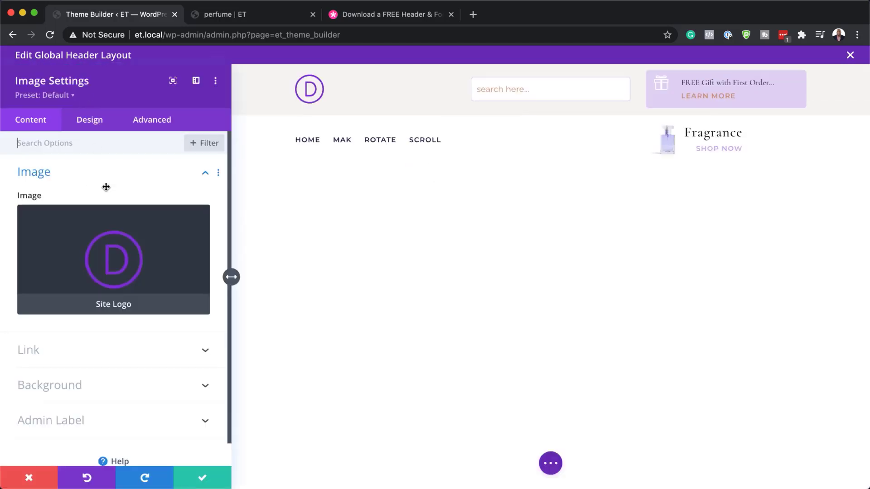
{"action": "left_click", "coordinate": [90, 119]}
{"action": "left_click", "coordinate": [63, 209]}
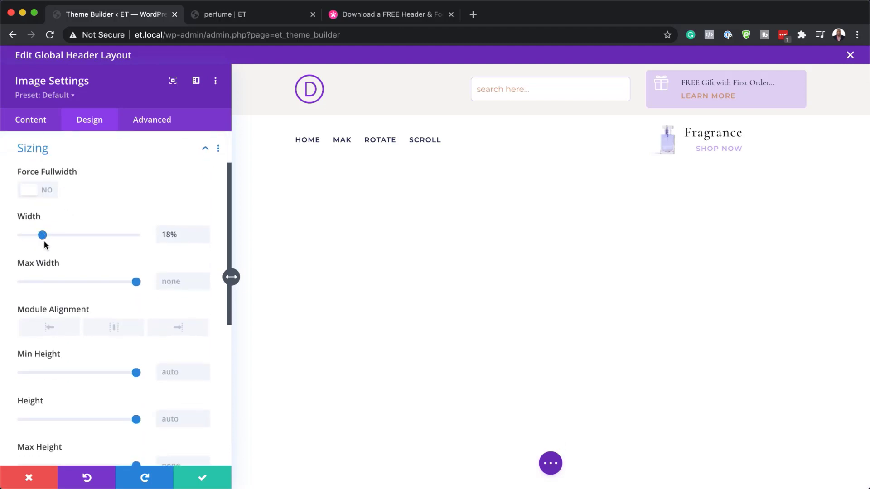
{"action": "left_click_drag", "start_coordinate": [136, 282], "coordinate": [45, 286]}
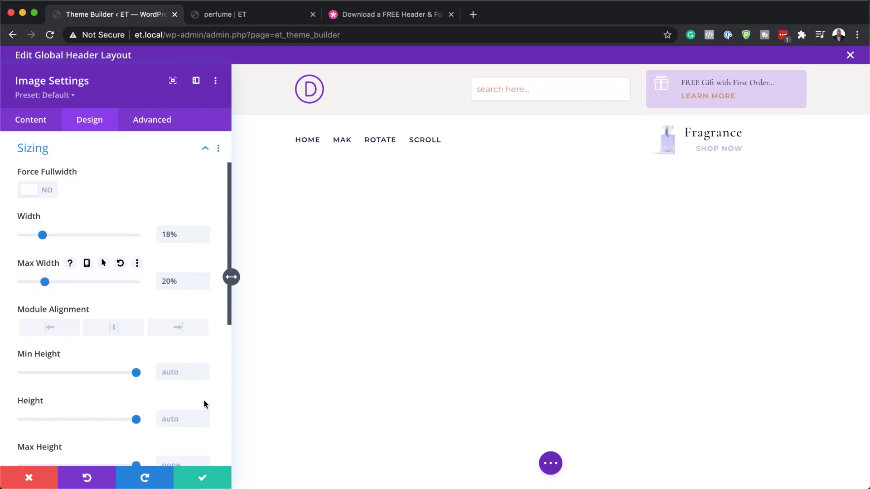
{"action": "left_click", "coordinate": [203, 480]}
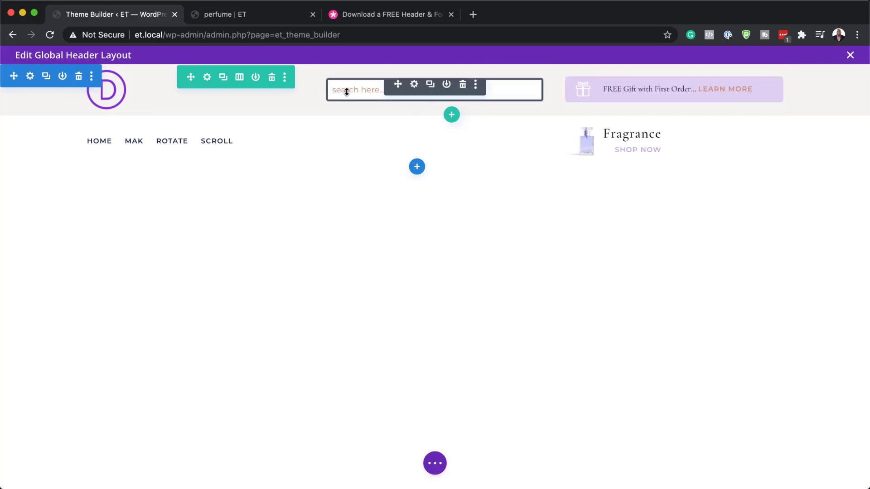
Step: Review the field color options in the header search module's design settings and close them without changes
{"action": "left_click", "coordinate": [414, 86]}
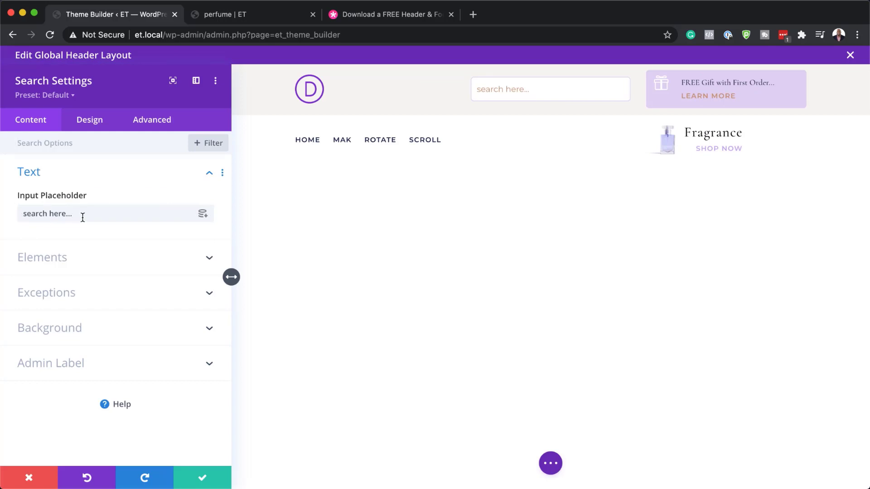
{"action": "left_click", "coordinate": [92, 120]}
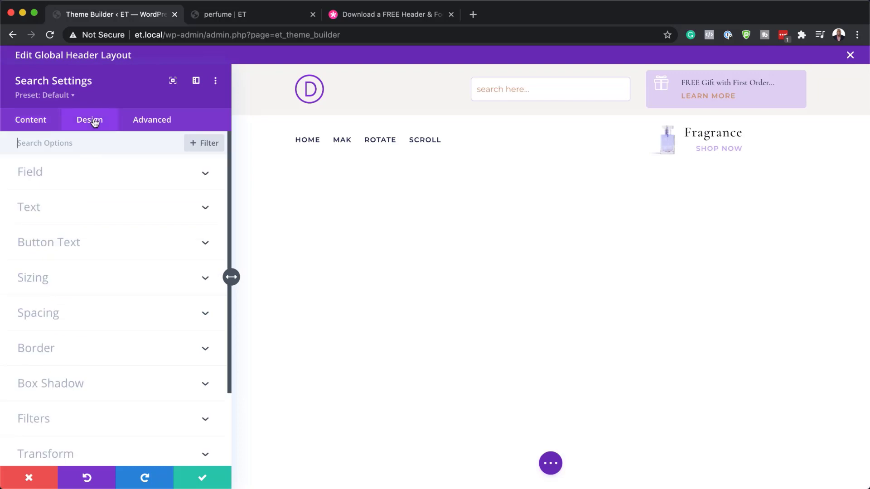
{"action": "left_click", "coordinate": [35, 172]}
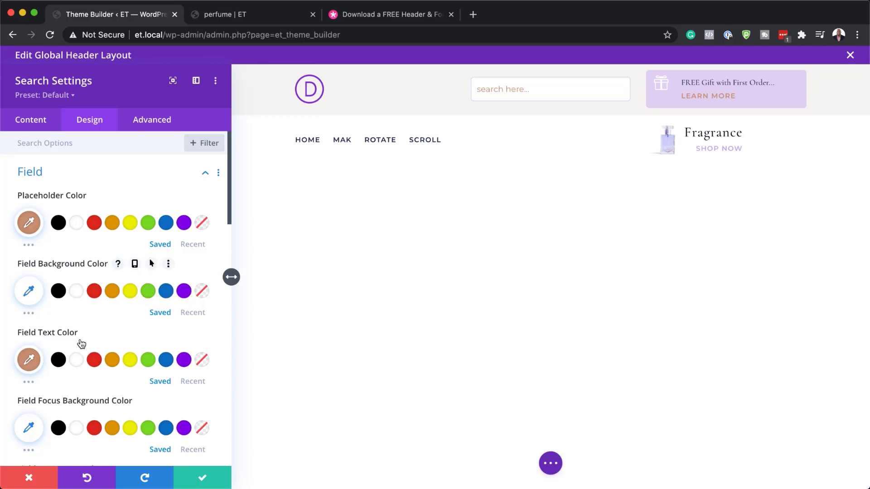
{"action": "left_click", "coordinate": [476, 95]}
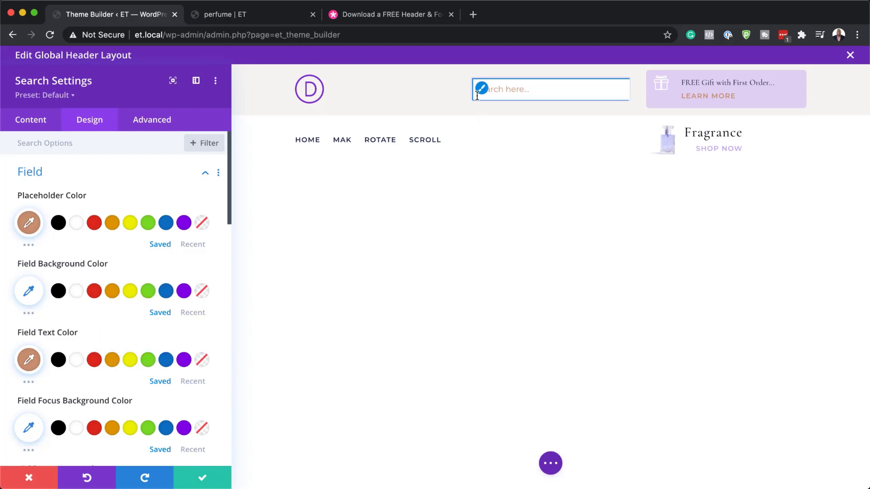
{"action": "left_click", "coordinate": [30, 478]}
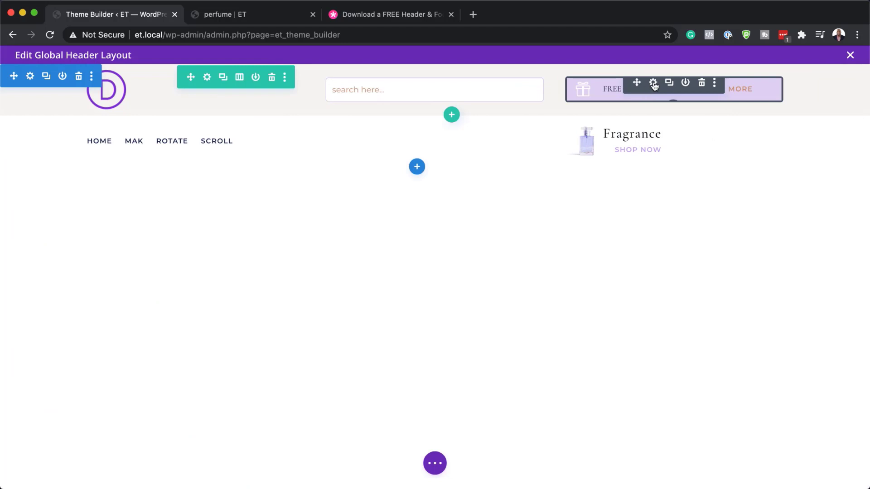
Step: Try the boxed bar chart icon for the header's free gift blurb
{"action": "left_click", "coordinate": [653, 83]}
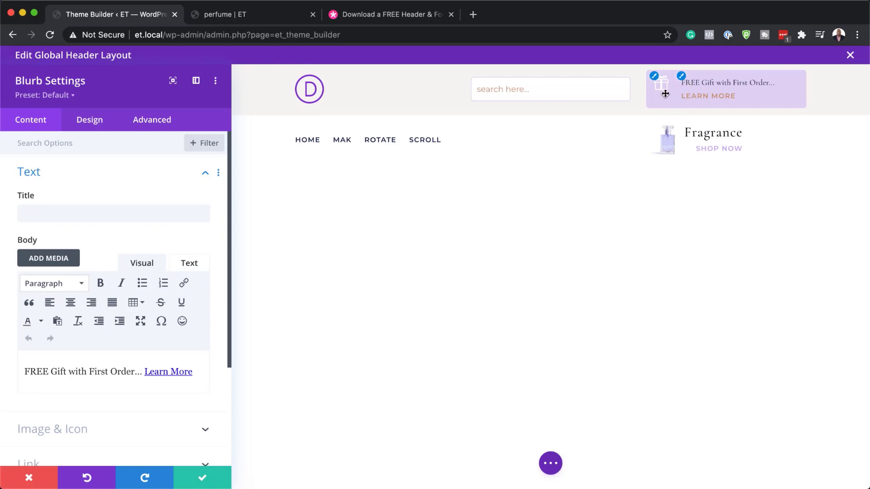
{"action": "scroll", "coordinate": [143, 320], "scroll_direction": "down", "scroll_amount": 3}
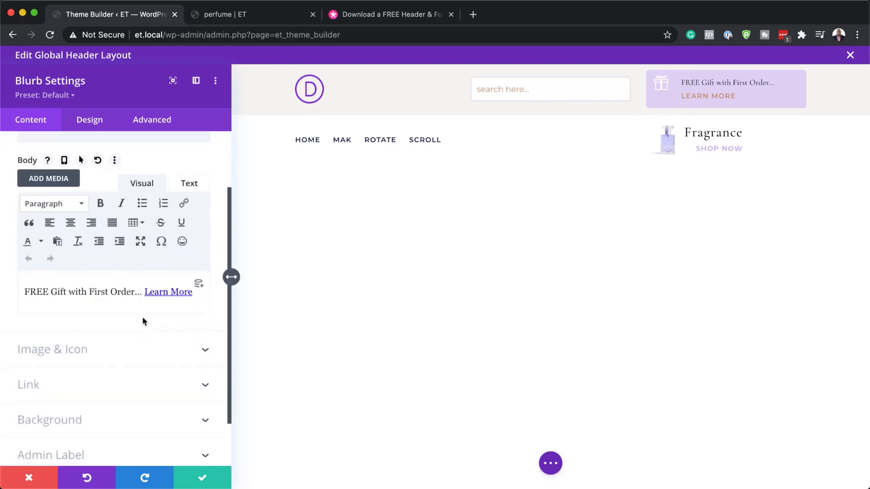
{"action": "scroll", "coordinate": [142, 322], "scroll_direction": "down", "scroll_amount": 1}
{"action": "left_click", "coordinate": [75, 328]}
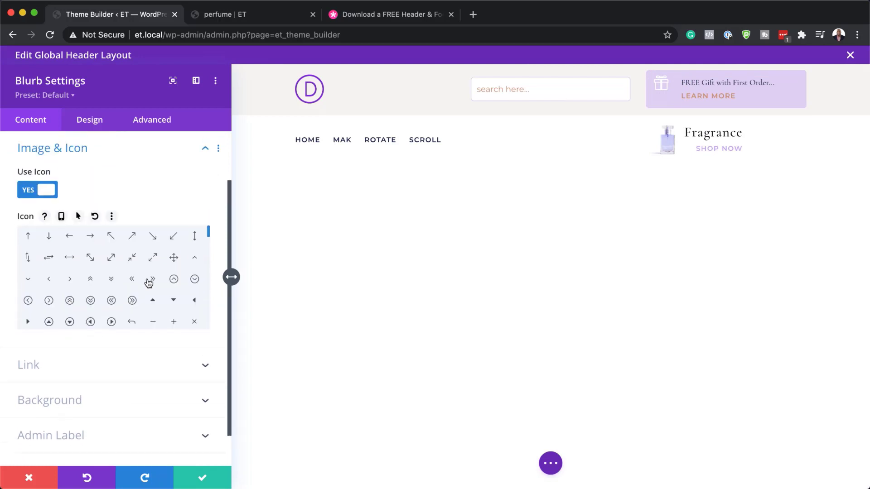
{"action": "left_click_drag", "start_coordinate": [209, 232], "coordinate": [209, 276]}
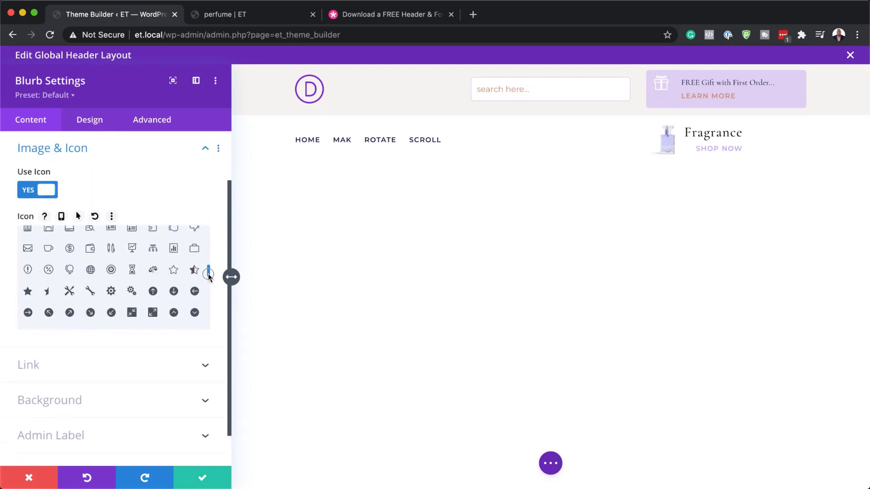
{"action": "left_click", "coordinate": [173, 248]}
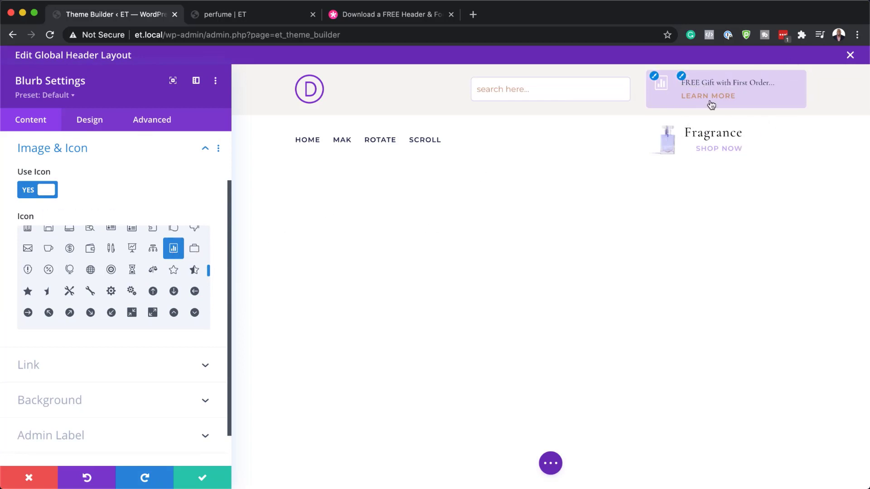
Step: Try Muli as the body font of the free gift blurb and discard all changes to the blurb
{"action": "left_click", "coordinate": [682, 76]}
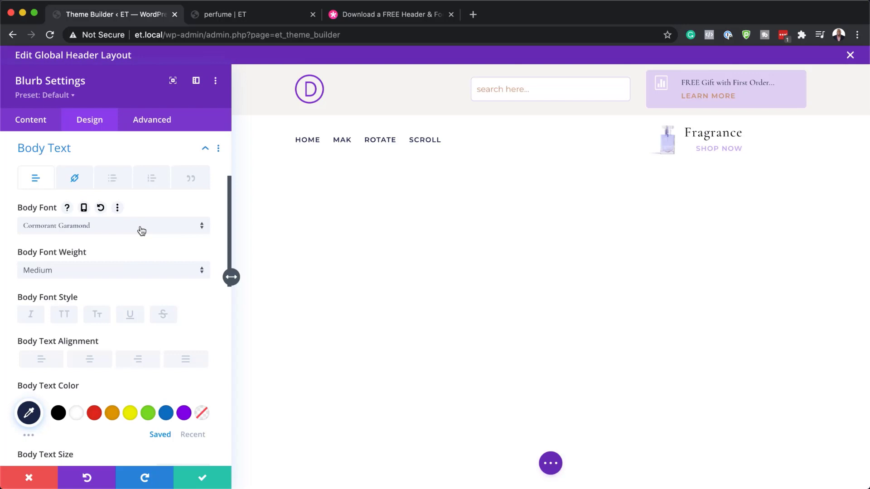
{"action": "left_click", "coordinate": [141, 228]}
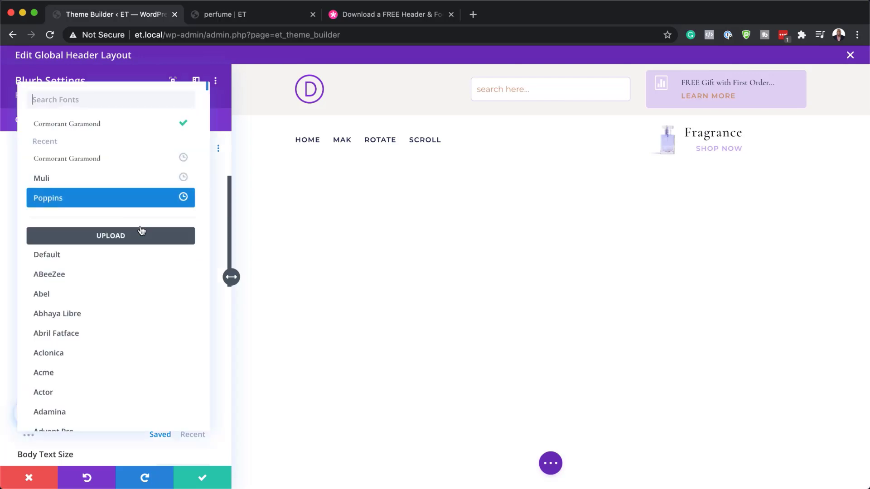
{"action": "left_click", "coordinate": [136, 183]}
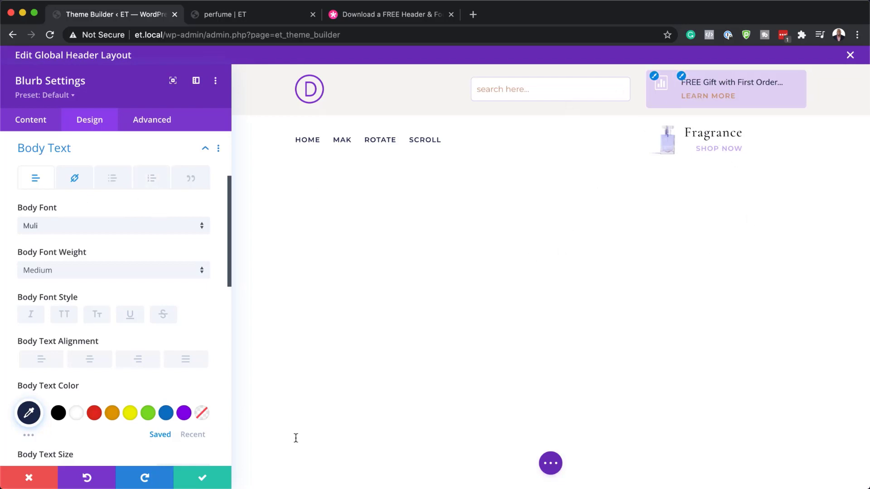
{"action": "left_click", "coordinate": [28, 481]}
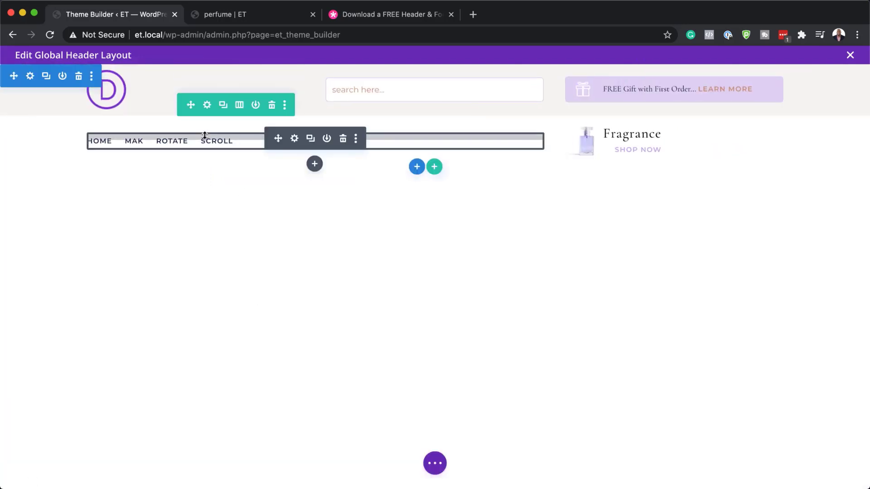
Step: Select main menu as the menu used by the header's menu module
{"action": "left_click", "coordinate": [295, 139]}
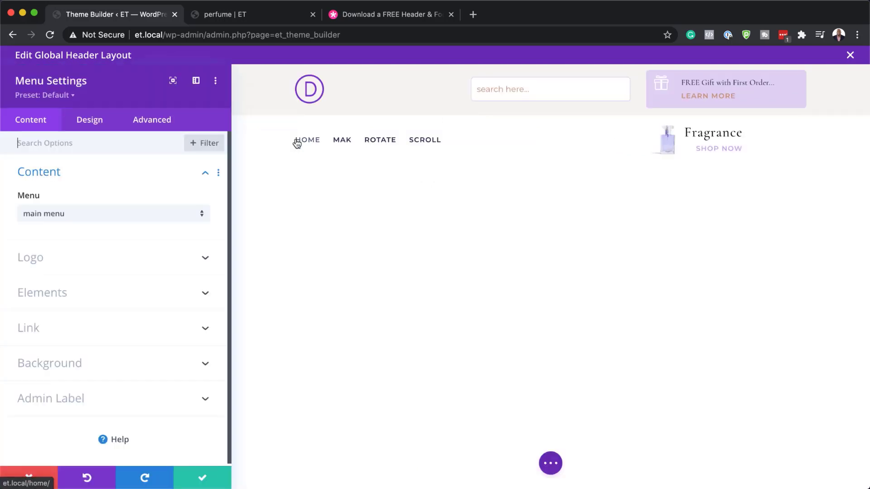
{"action": "left_click", "coordinate": [112, 215]}
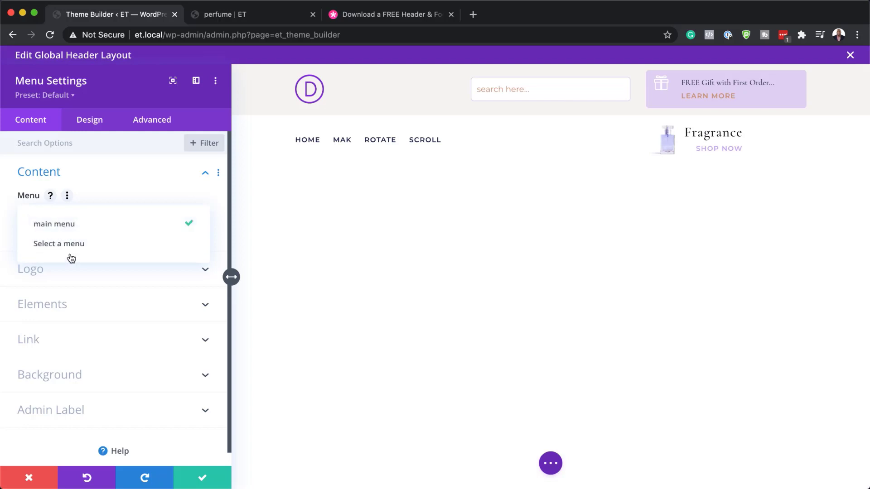
{"action": "left_click", "coordinate": [112, 227]}
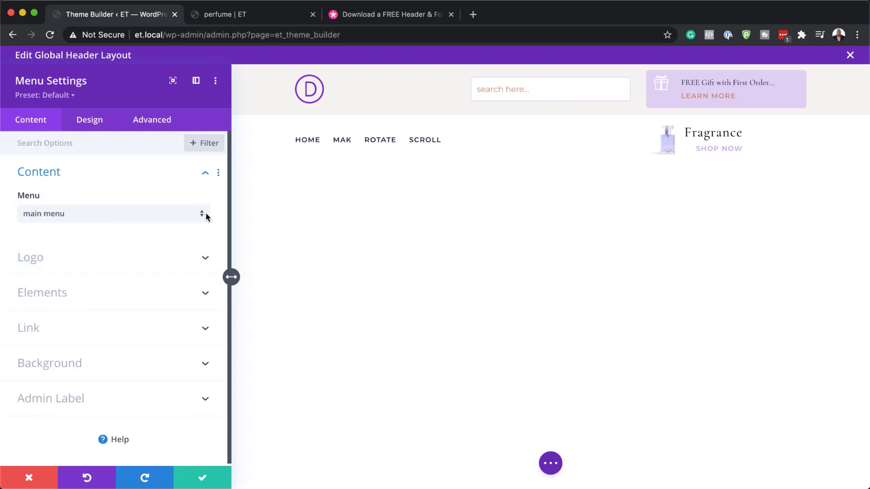
Step: Set the header menu's text size to 13px and save the module
{"action": "left_click", "coordinate": [100, 128]}
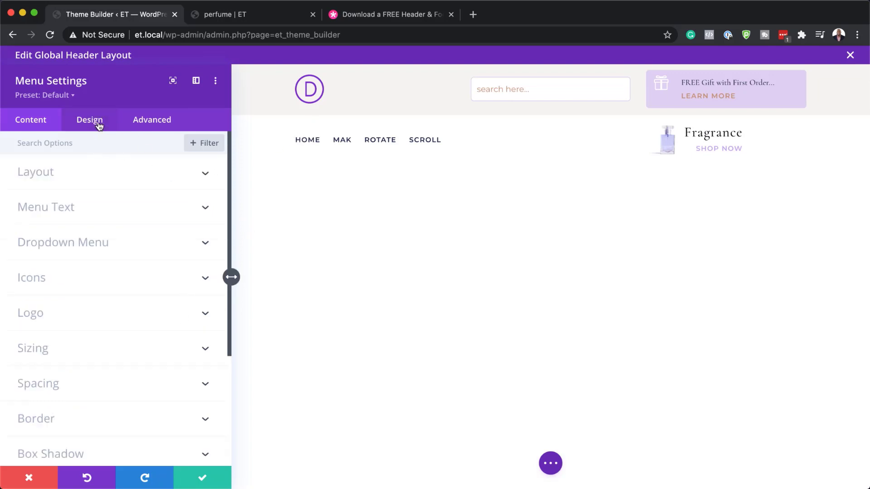
{"action": "left_click", "coordinate": [64, 210]}
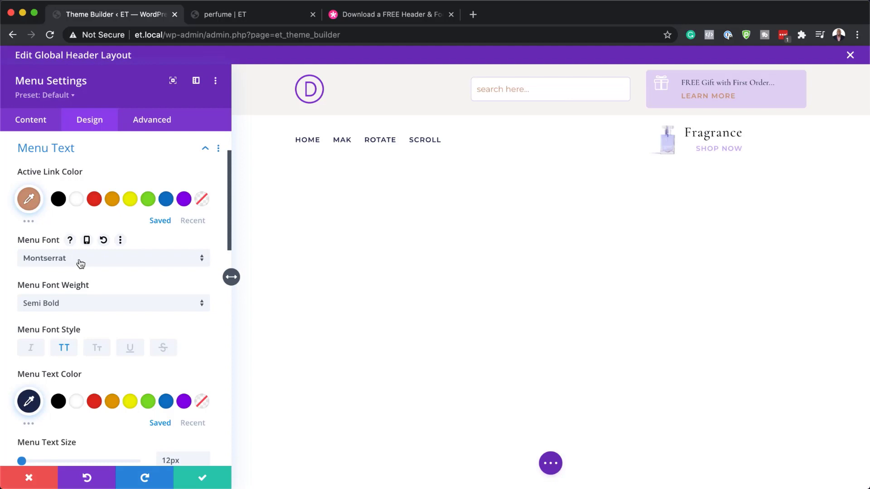
{"action": "scroll", "coordinate": [127, 326], "scroll_direction": "down", "scroll_amount": 1}
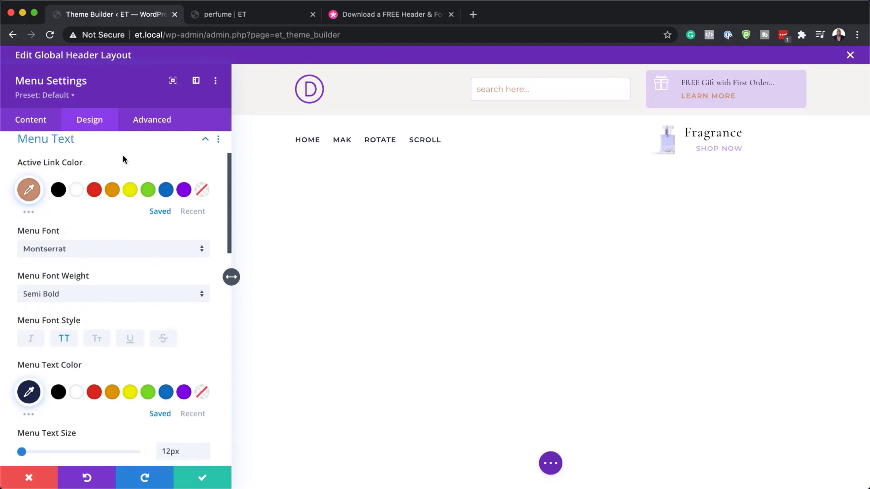
{"action": "scroll", "coordinate": [175, 336], "scroll_direction": "down", "scroll_amount": 4}
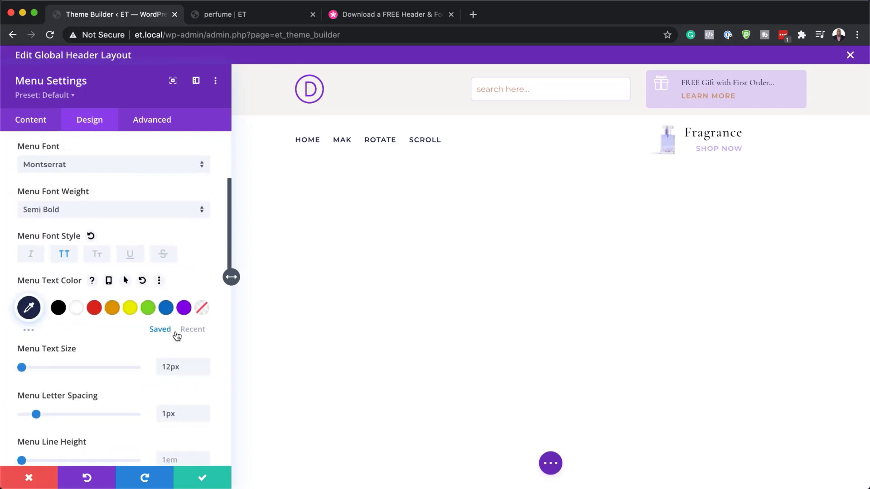
{"action": "left_click", "coordinate": [204, 357]}
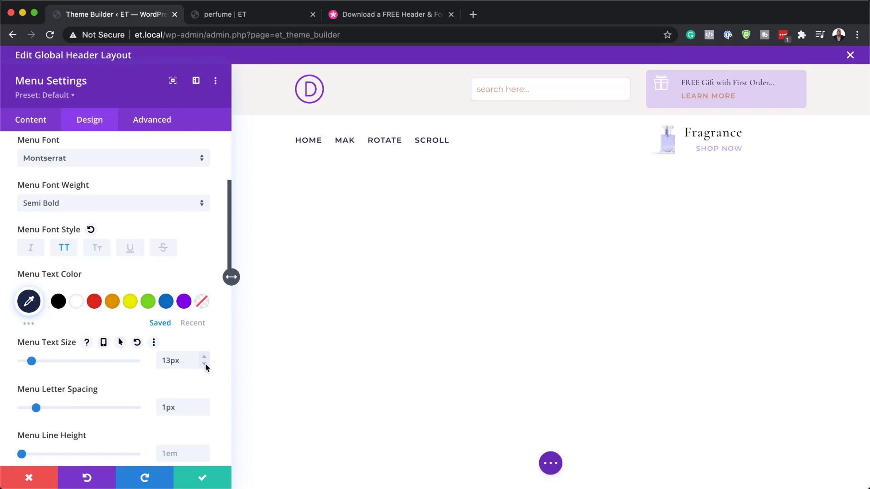
{"action": "left_click", "coordinate": [203, 480]}
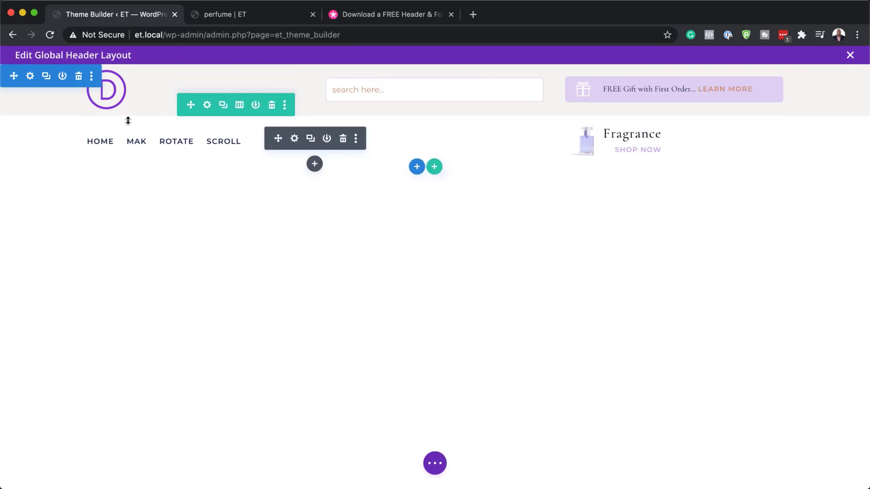
Step: Save and close the global header layout, and open the default website template's global footer for editing
{"action": "left_click", "coordinate": [434, 463]}
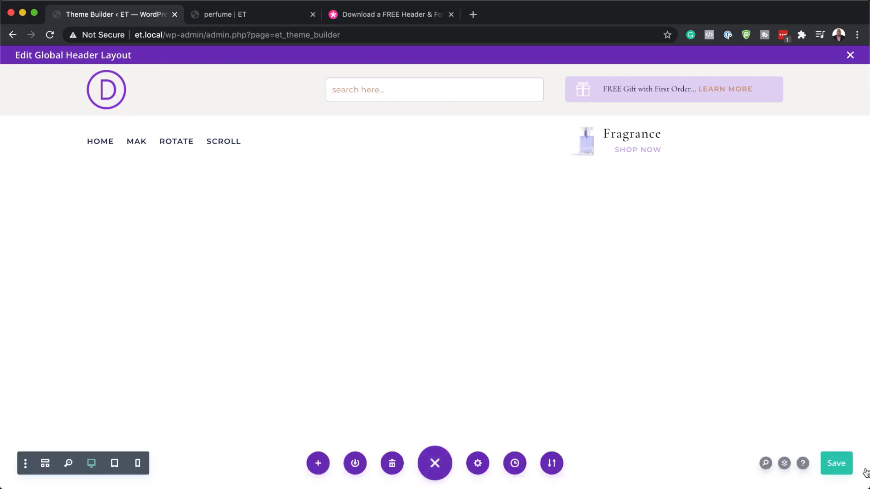
{"action": "left_click", "coordinate": [850, 55]}
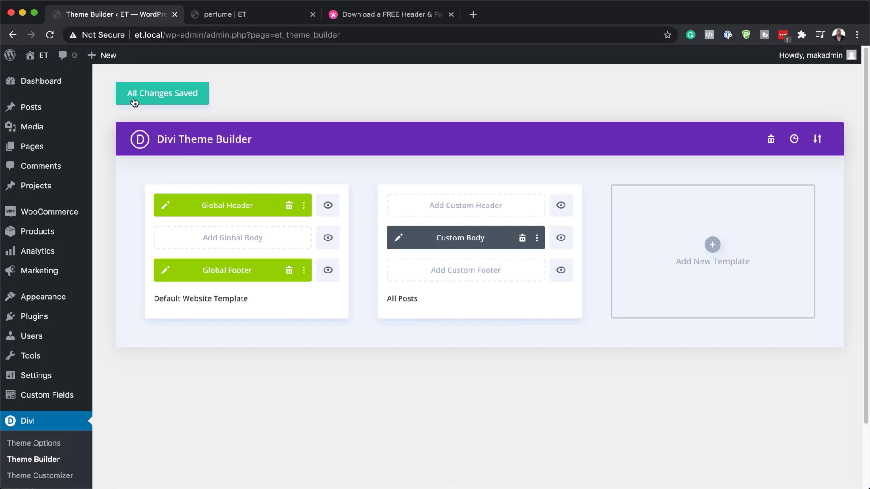
{"action": "left_click", "coordinate": [171, 102]}
{"action": "left_click", "coordinate": [166, 271]}
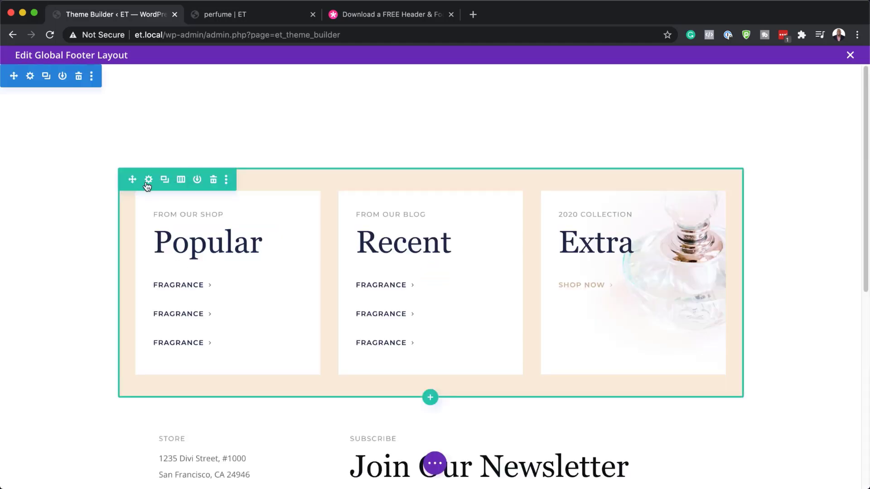
Step: Try yellow #edf000 as the background color of the footer's three-column row
{"action": "left_click", "coordinate": [149, 181]}
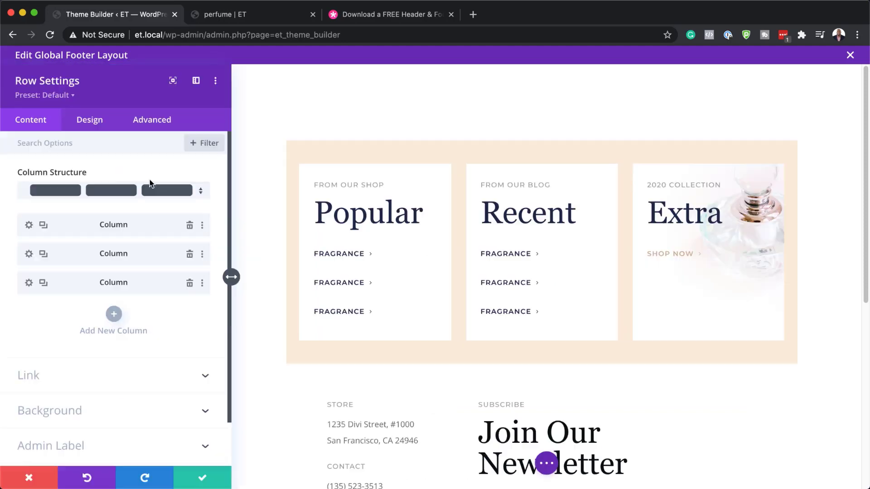
{"action": "left_click", "coordinate": [53, 411]}
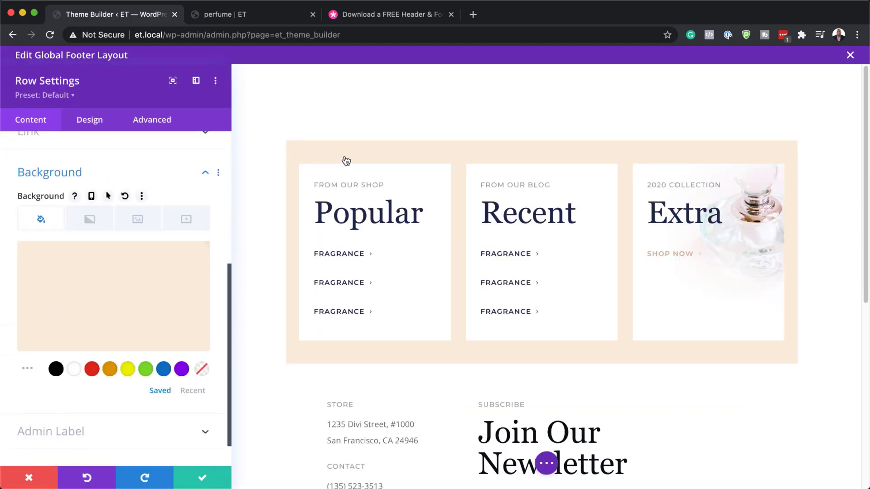
{"action": "left_click", "coordinate": [130, 371]}
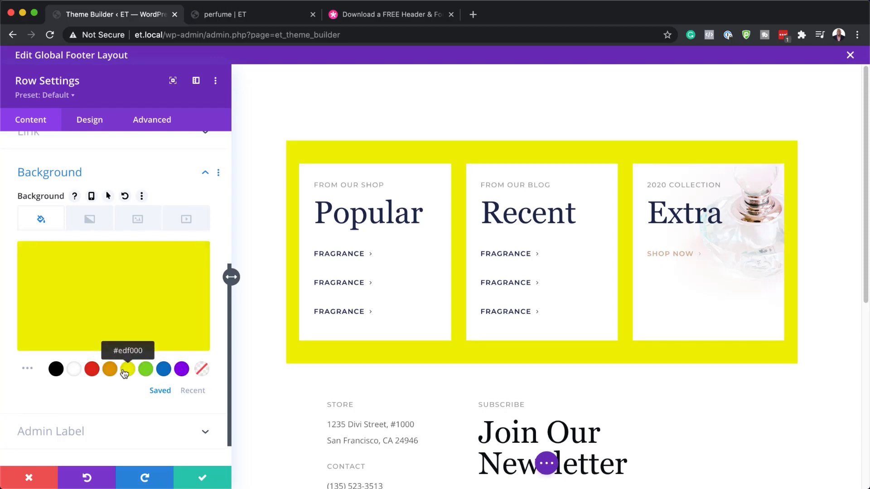
Step: Try 100% for both the width and maximum width of the footer's three-column row, and discard all row changes
{"action": "left_click", "coordinate": [88, 121]}
{"action": "left_click", "coordinate": [49, 172]}
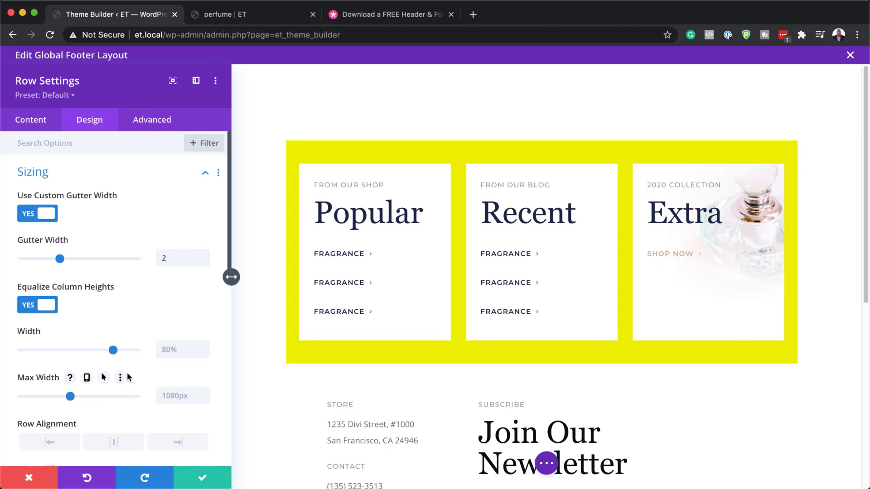
{"action": "left_click_drag", "start_coordinate": [114, 349], "coordinate": [150, 356]}
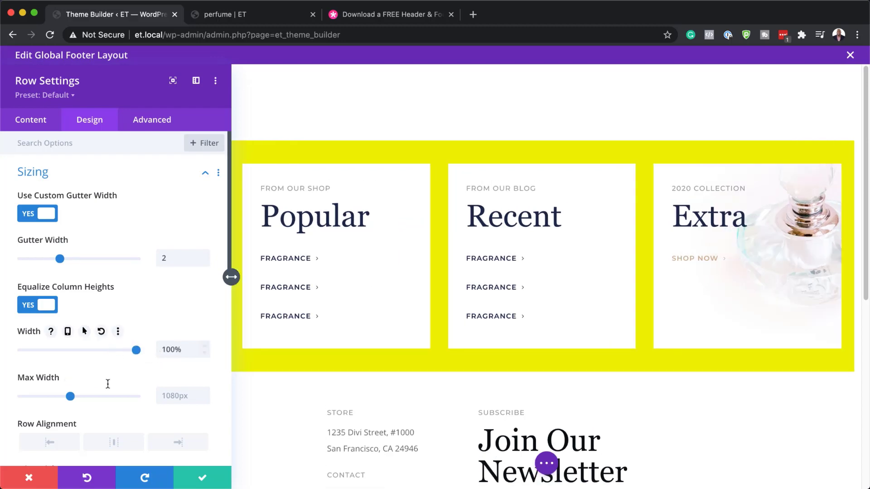
{"action": "left_click", "coordinate": [186, 346]}
{"action": "key", "text": "ctrl+c"}
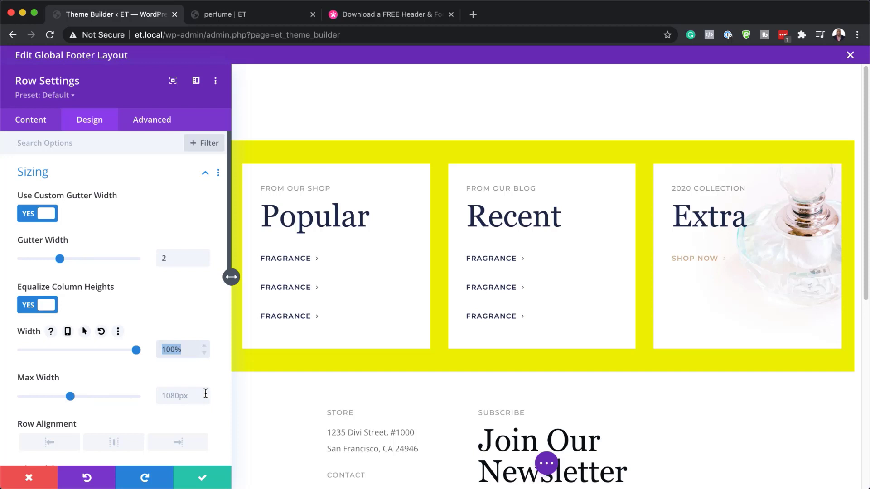
{"action": "double_click", "coordinate": [171, 395]}
{"action": "key", "text": "ctrl+v"}
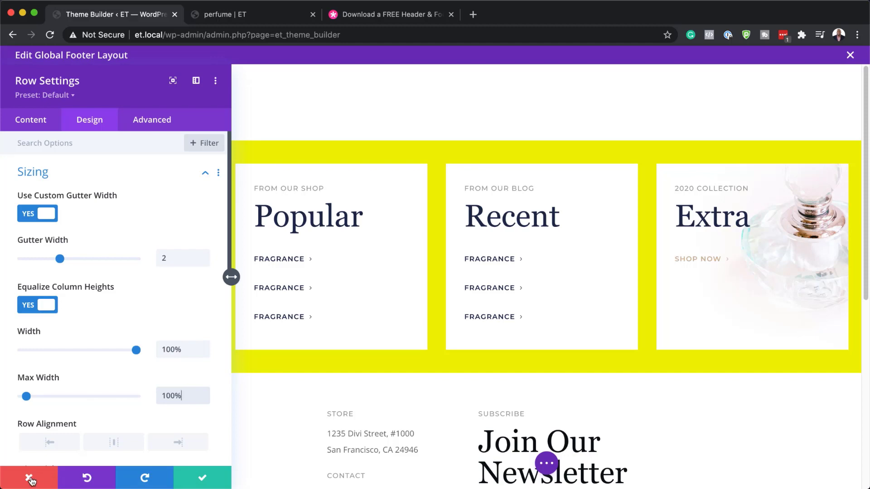
{"action": "left_click", "coordinate": [29, 479]}
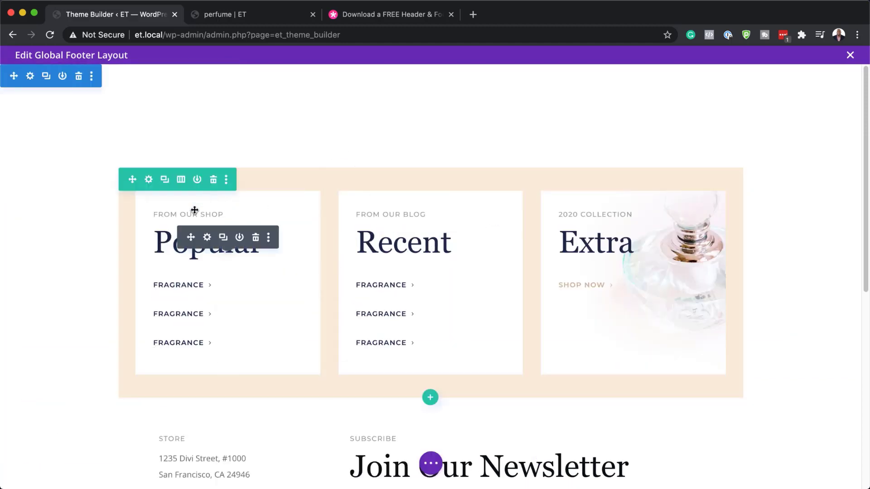
Step: Try 11px as the Heading 3 text size of "From our Shop" in the Popular text module, and set it back to 12px
{"action": "left_click", "coordinate": [208, 239]}
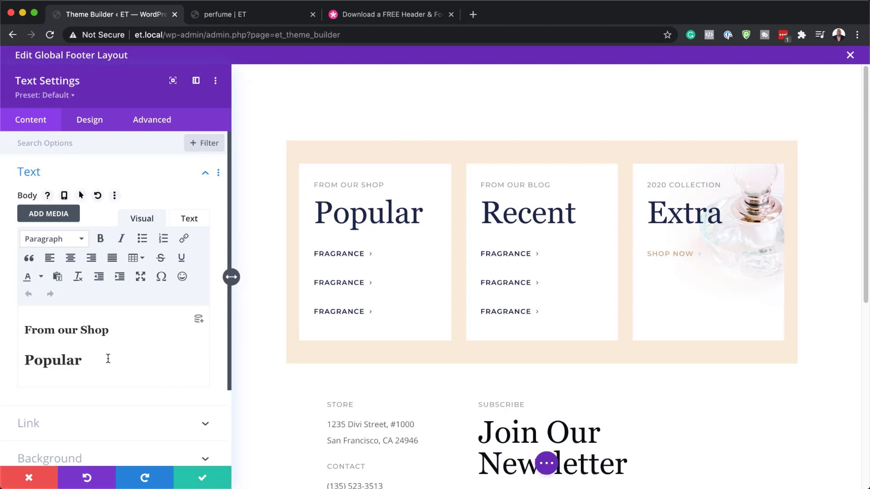
{"action": "left_click", "coordinate": [63, 361]}
{"action": "left_click", "coordinate": [72, 330]}
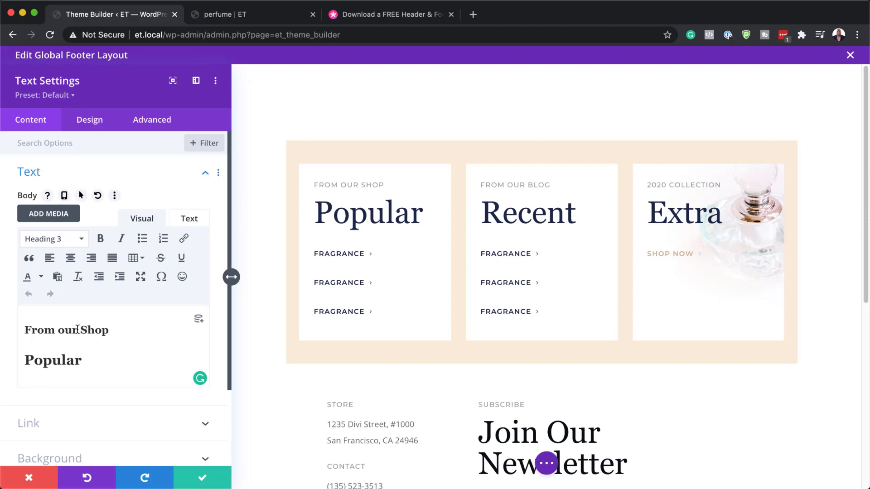
{"action": "left_click", "coordinate": [315, 180]}
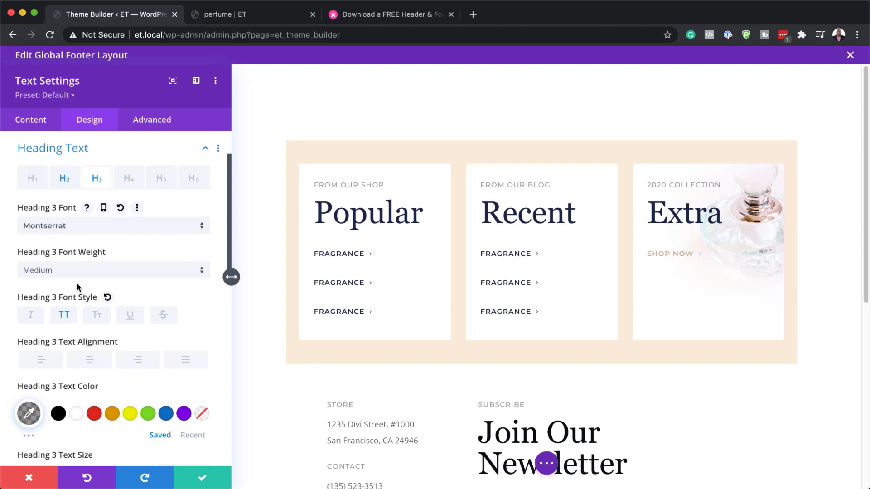
{"action": "scroll", "coordinate": [177, 388], "scroll_direction": "down", "scroll_amount": 1}
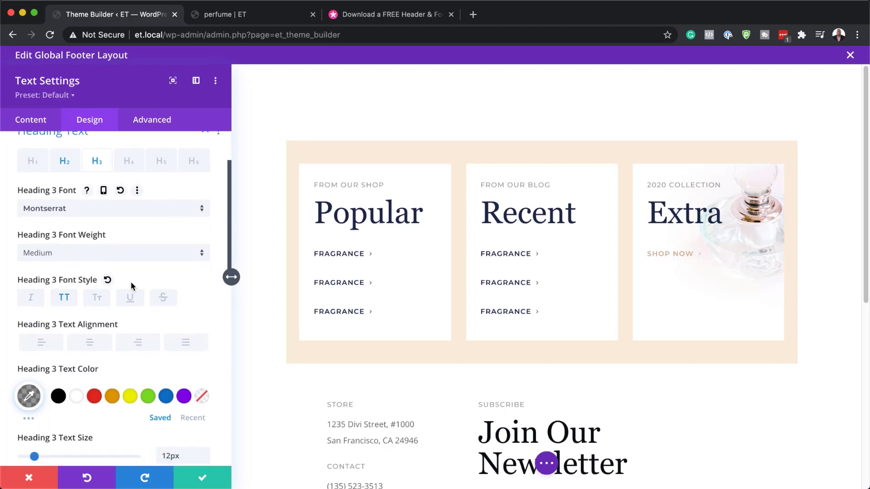
{"action": "scroll", "coordinate": [207, 423], "scroll_direction": "down", "scroll_amount": 1}
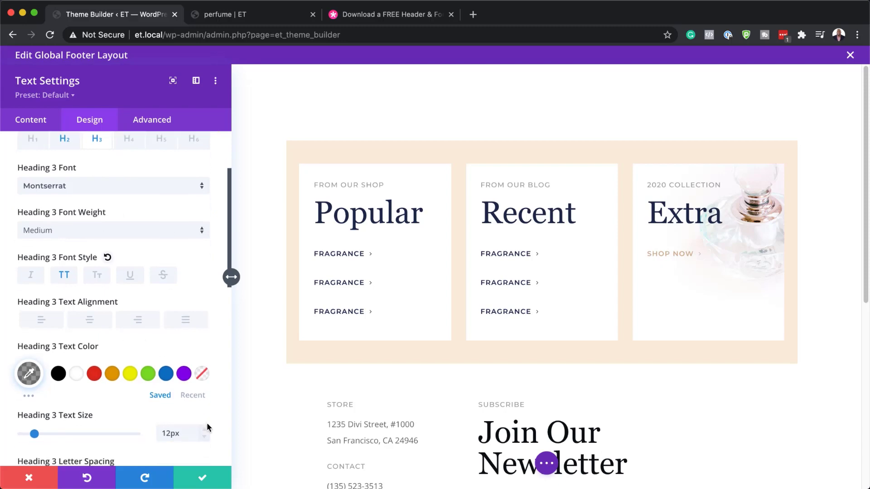
{"action": "scroll", "coordinate": [207, 423], "scroll_direction": "down", "scroll_amount": 1}
{"action": "left_click", "coordinate": [205, 414]}
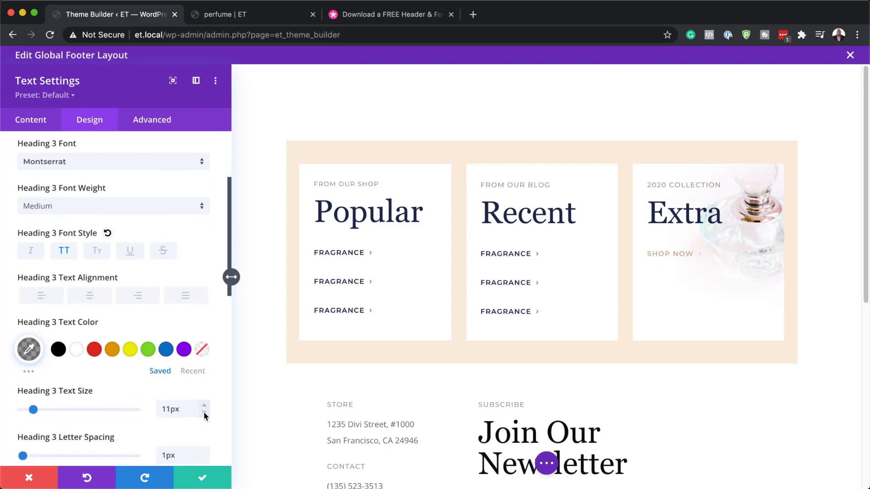
{"action": "left_click", "coordinate": [205, 407]}
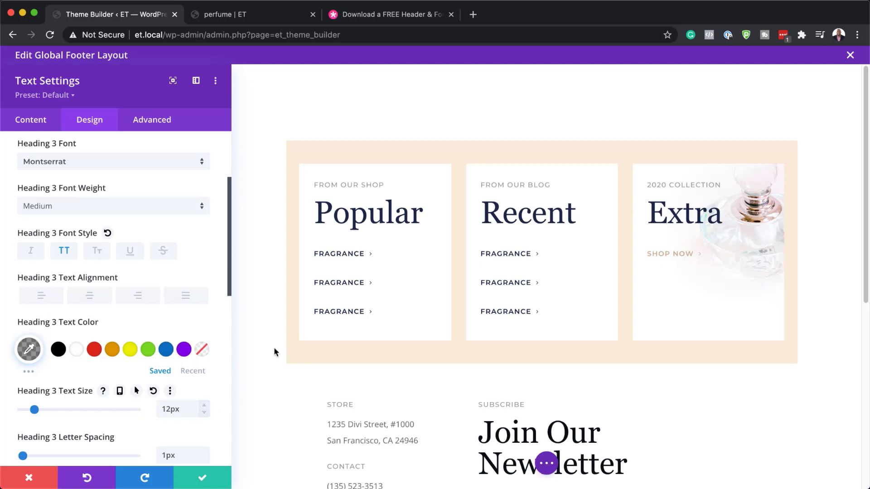
Step: Try red as the Heading 2 text color of the "Popular" heading, and discard the text module's changes
{"action": "left_click", "coordinate": [315, 201]}
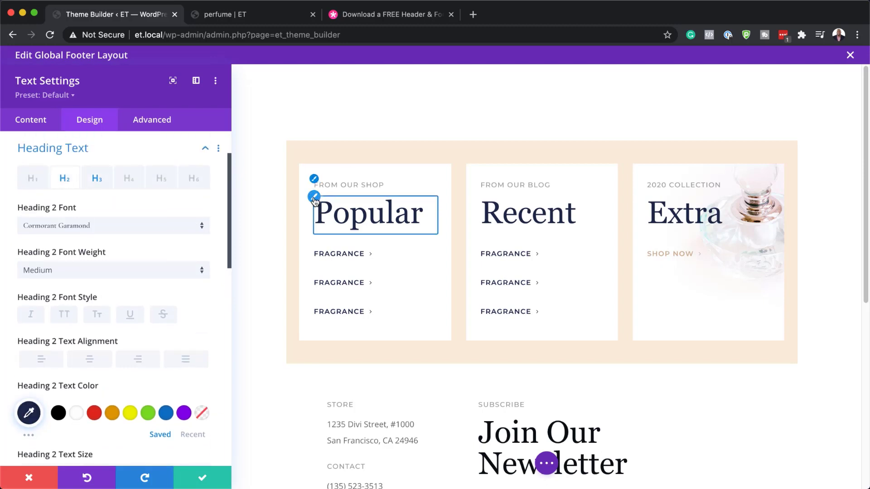
{"action": "left_click", "coordinate": [94, 414]}
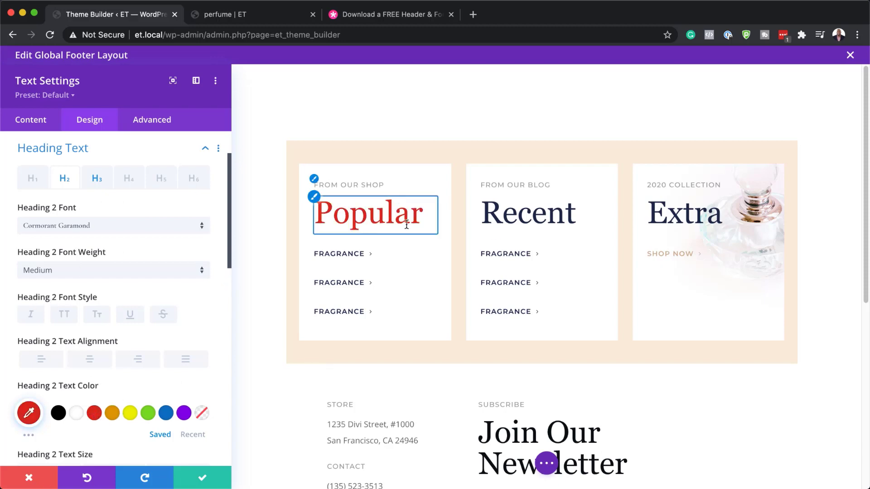
{"action": "left_click", "coordinate": [29, 478]}
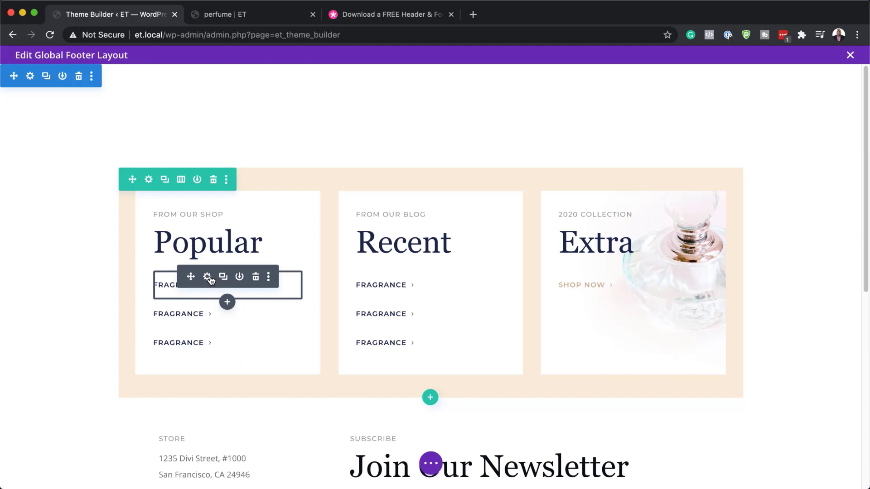
Step: Review the custom button style options of the first Fragrance button under Popular, and close its settings without saving
{"action": "left_click", "coordinate": [207, 277]}
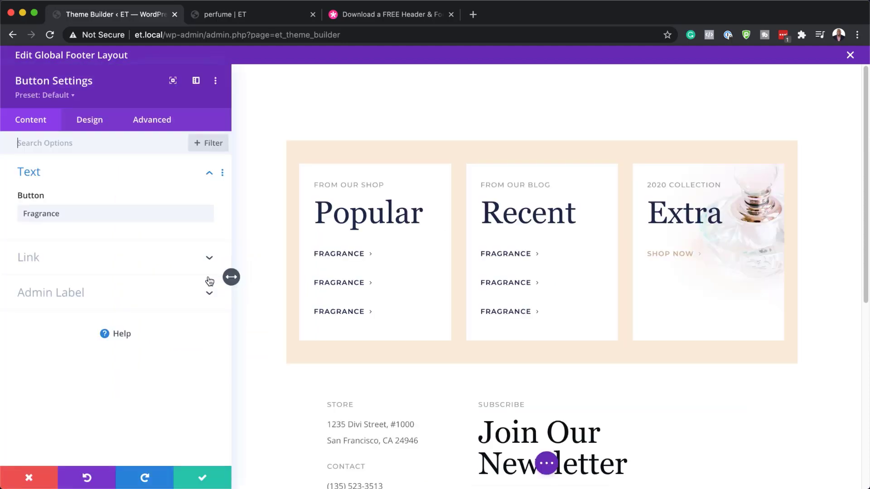
{"action": "left_click", "coordinate": [91, 123]}
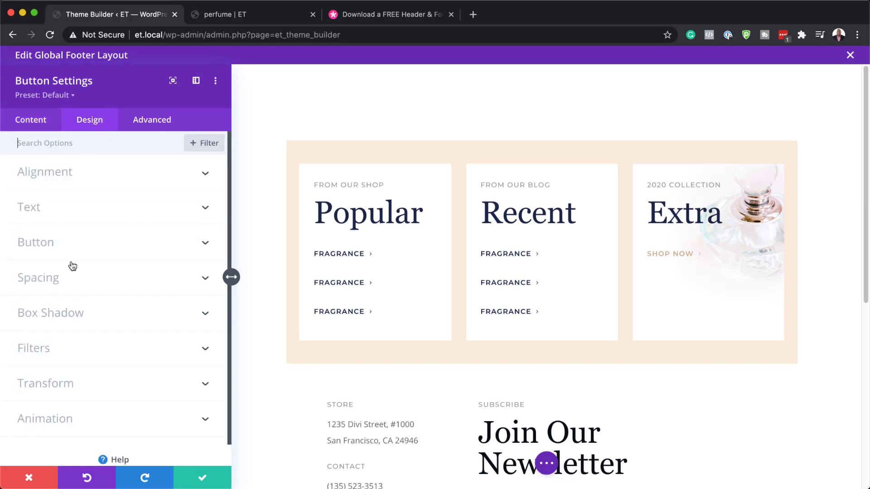
{"action": "left_click", "coordinate": [71, 247]}
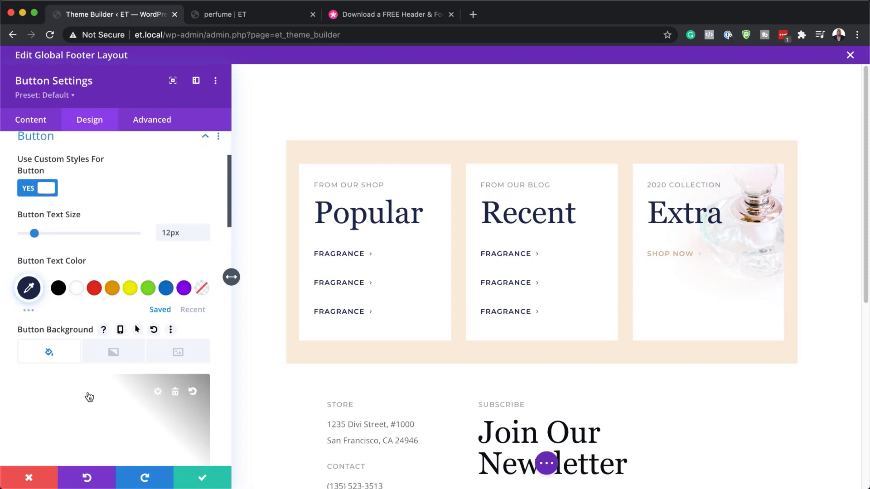
{"action": "scroll", "coordinate": [142, 420], "scroll_direction": "down", "scroll_amount": 5}
{"action": "scroll", "coordinate": [109, 426], "scroll_direction": "down", "scroll_amount": 2}
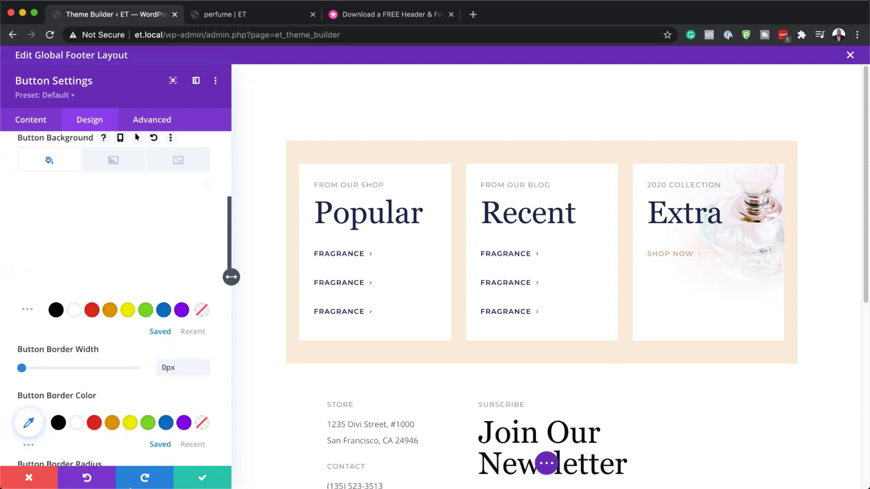
{"action": "left_click", "coordinate": [31, 476]}
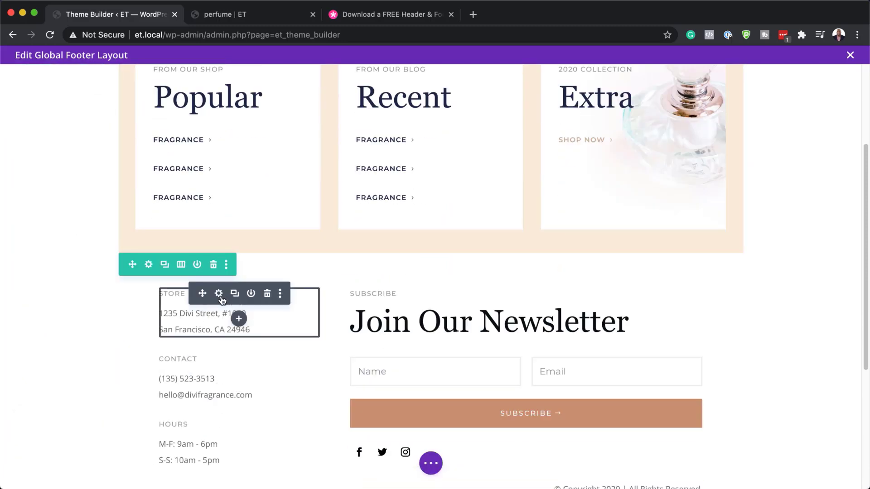
Step: Inspect the Store text module's editable body, highlight the street number, and close the settings without saving
{"action": "left_click", "coordinate": [219, 294]}
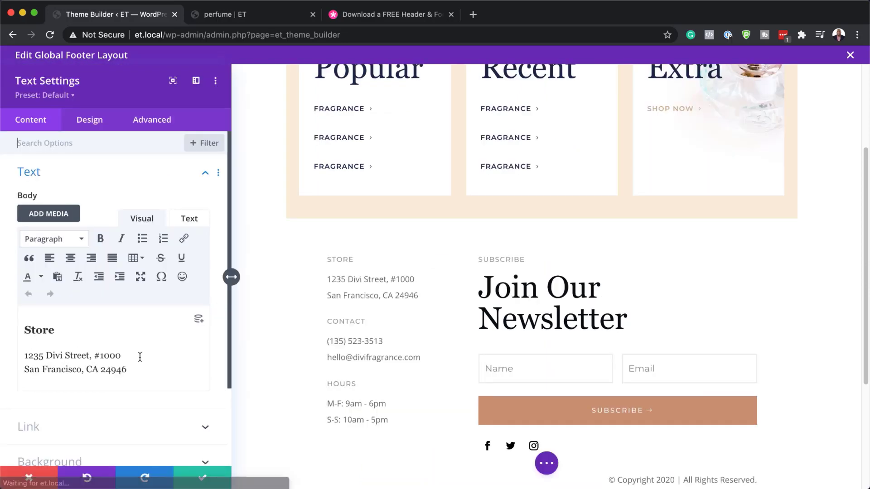
{"action": "left_click_drag", "start_coordinate": [25, 358], "coordinate": [41, 359]}
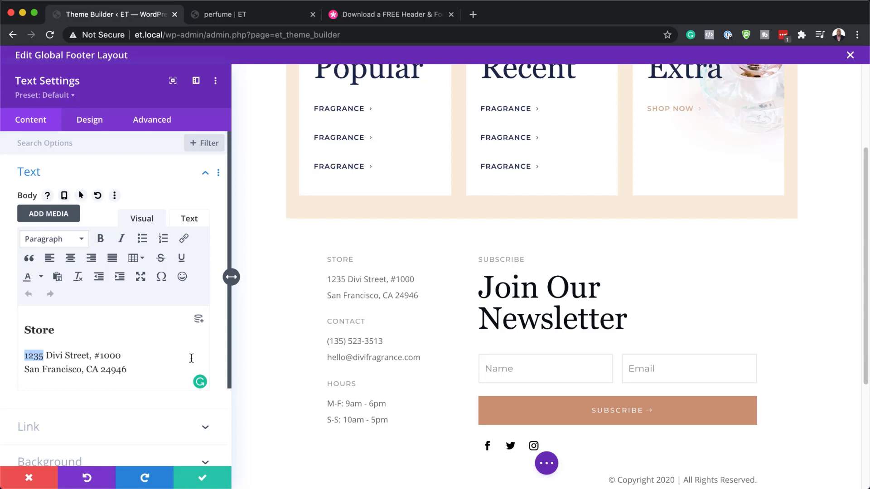
{"action": "left_click", "coordinate": [31, 477]}
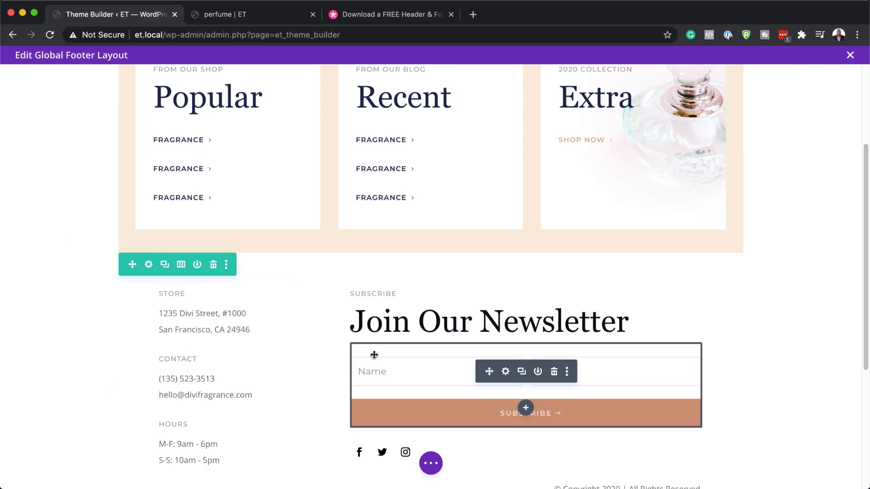
Step: Try ConvertKit as the newsletter form's email service provider, check its list options, and discard the changes
{"action": "left_click", "coordinate": [506, 372]}
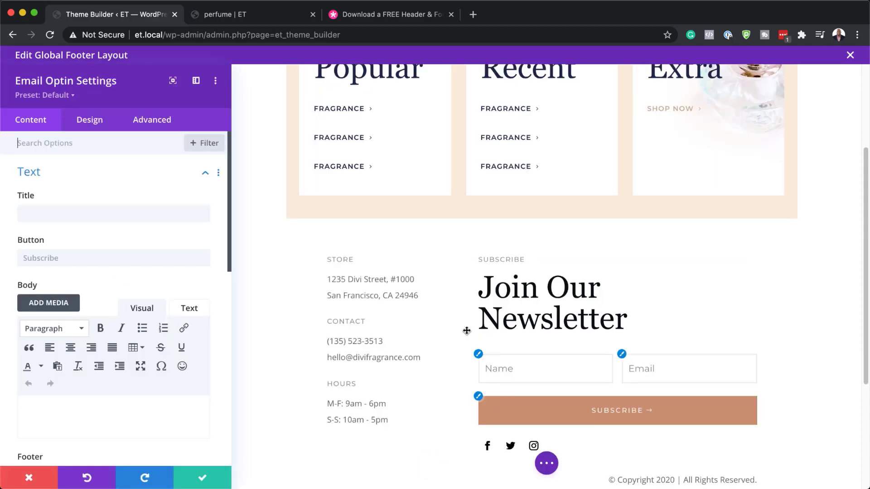
{"action": "scroll", "coordinate": [90, 331], "scroll_direction": "down", "scroll_amount": 5}
{"action": "scroll", "coordinate": [93, 326], "scroll_direction": "down", "scroll_amount": 8}
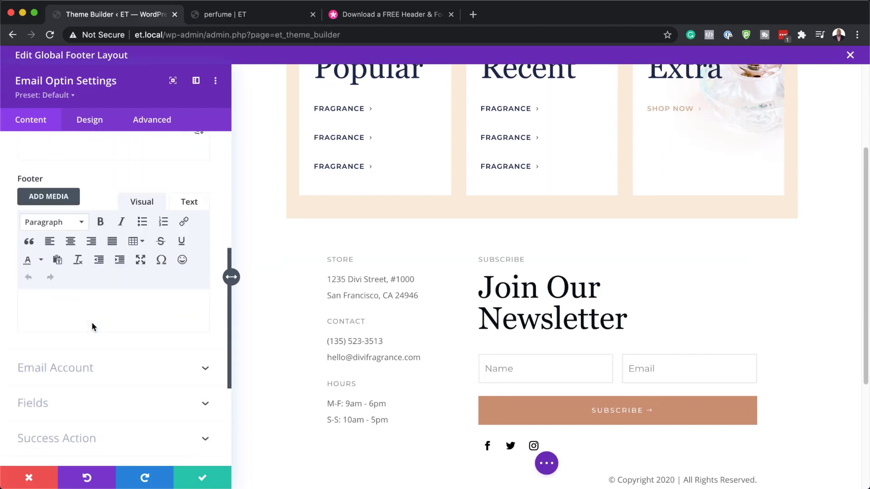
{"action": "left_click", "coordinate": [84, 281]}
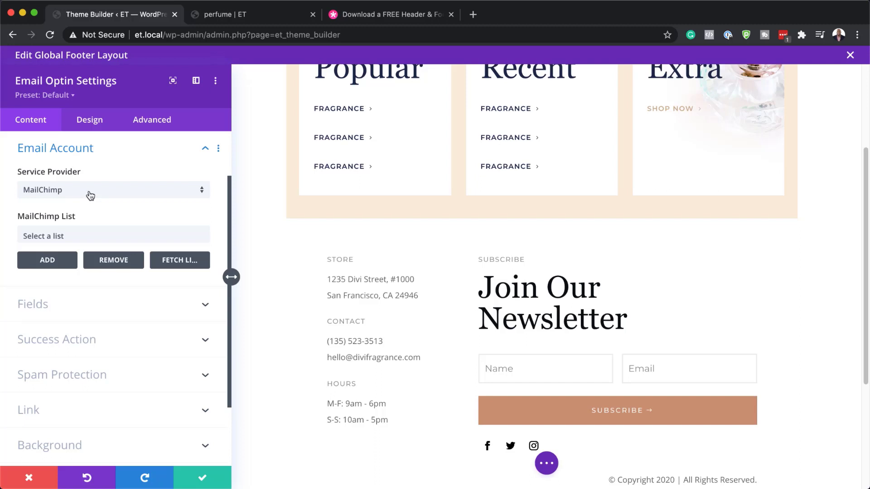
{"action": "left_click", "coordinate": [89, 193]}
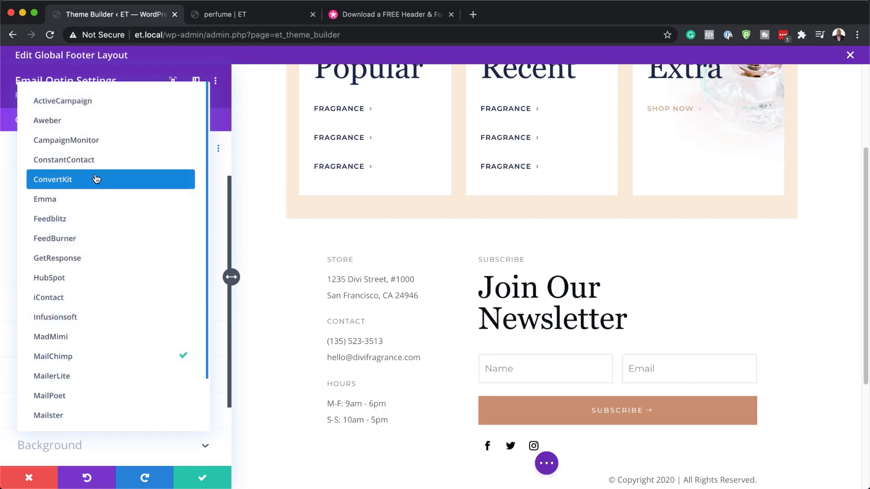
{"action": "left_click", "coordinate": [91, 181]}
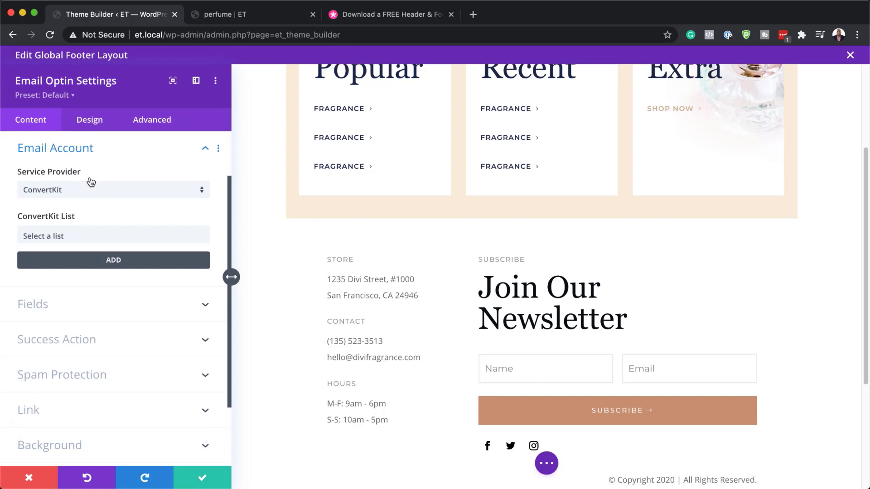
{"action": "left_click", "coordinate": [84, 234]}
{"action": "left_click", "coordinate": [119, 264]}
{"action": "left_click", "coordinate": [30, 482]}
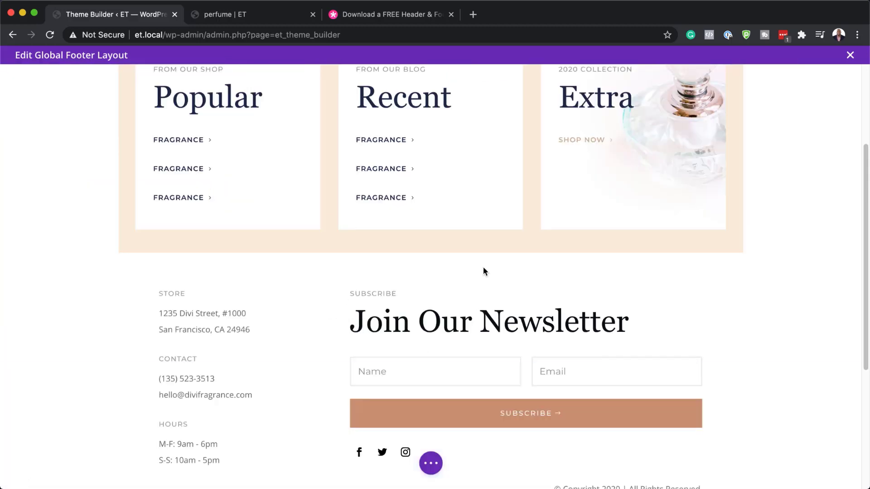
Step: Inspect the account link URL settings of the Facebook and Twitter entries in the footer's social media module
{"action": "scroll", "coordinate": [484, 263], "scroll_direction": "down", "scroll_amount": 3}
{"action": "scroll", "coordinate": [486, 254], "scroll_direction": "down", "scroll_amount": 2}
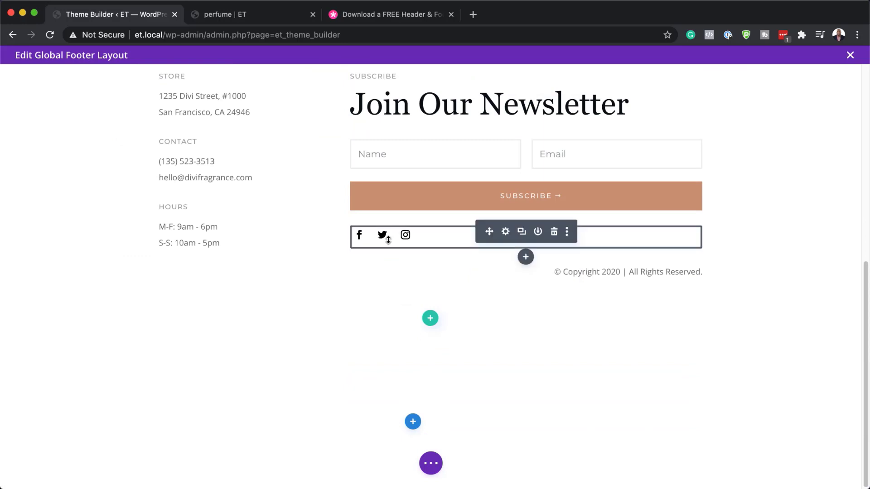
{"action": "left_click", "coordinate": [506, 232]}
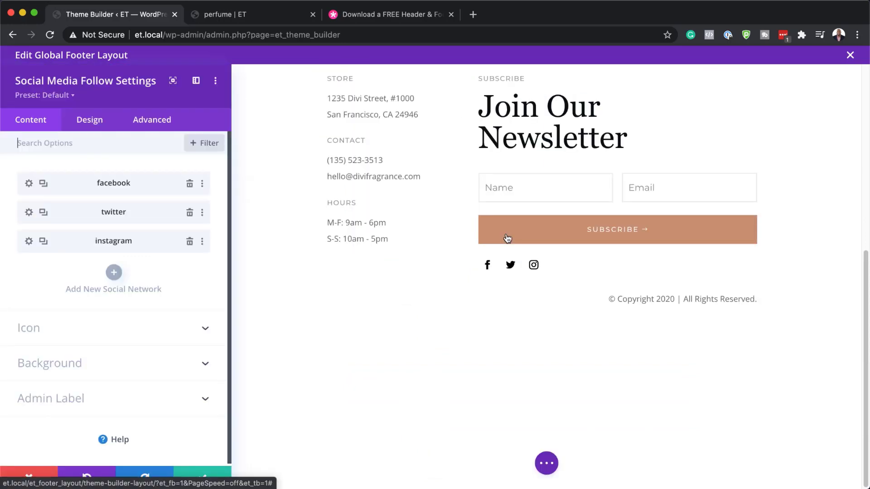
{"action": "left_click", "coordinate": [29, 184]}
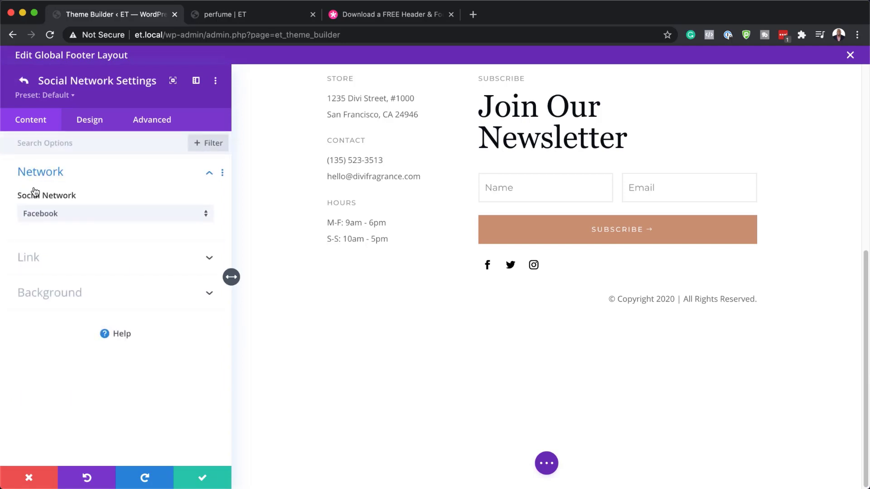
{"action": "left_click", "coordinate": [34, 264]}
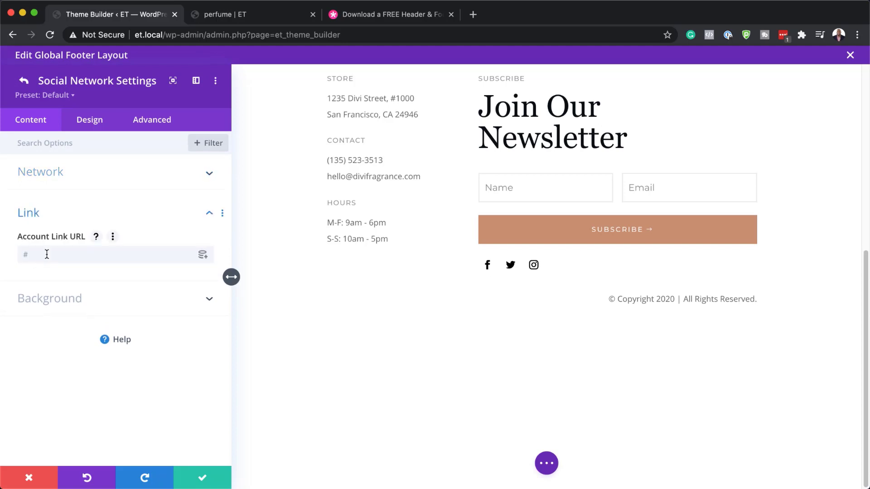
{"action": "left_click", "coordinate": [47, 254]}
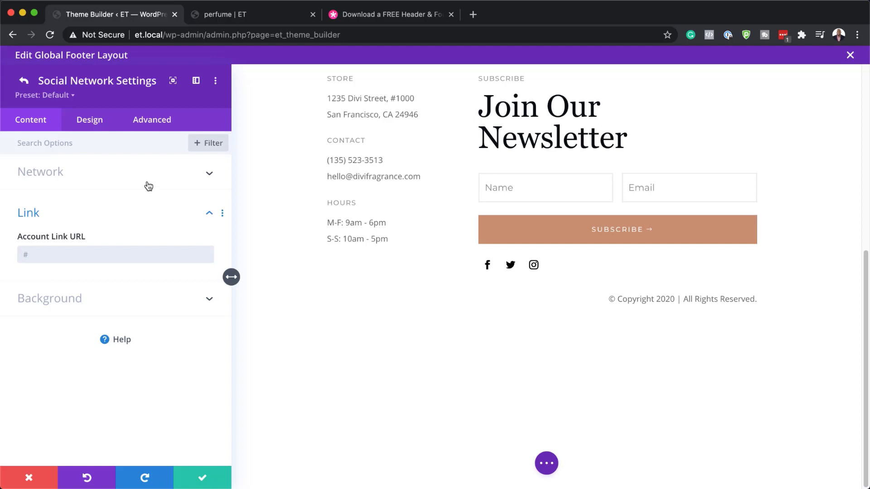
{"action": "left_click", "coordinate": [23, 82]}
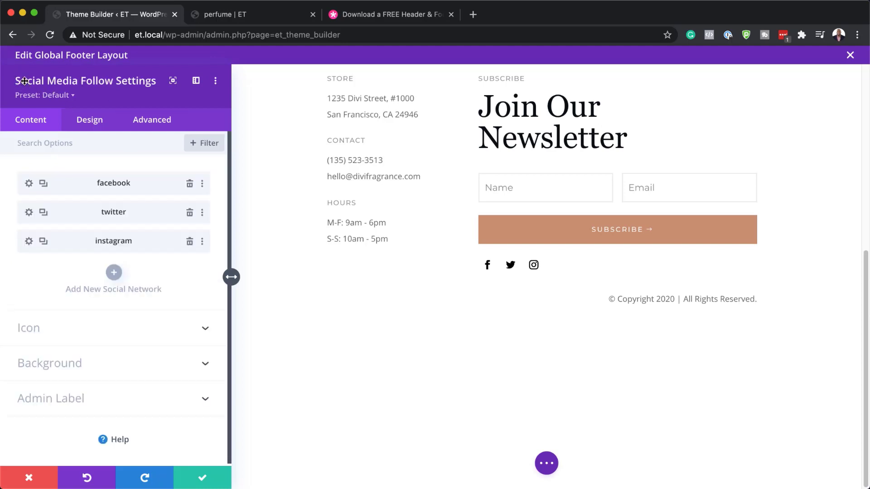
{"action": "left_click", "coordinate": [30, 215]}
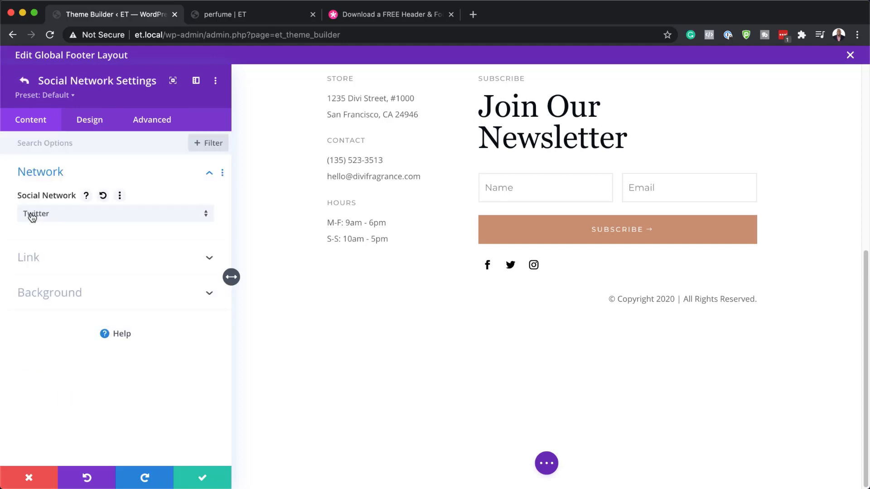
{"action": "left_click", "coordinate": [43, 254]}
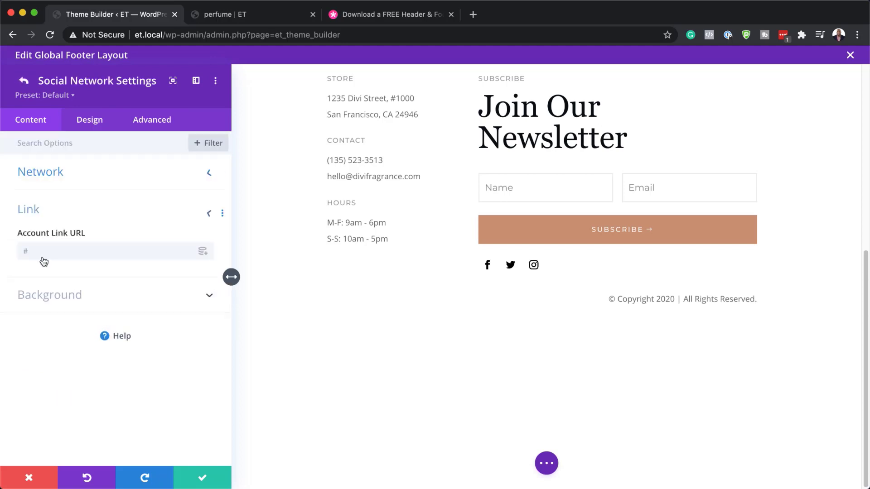
{"action": "left_click", "coordinate": [24, 81]}
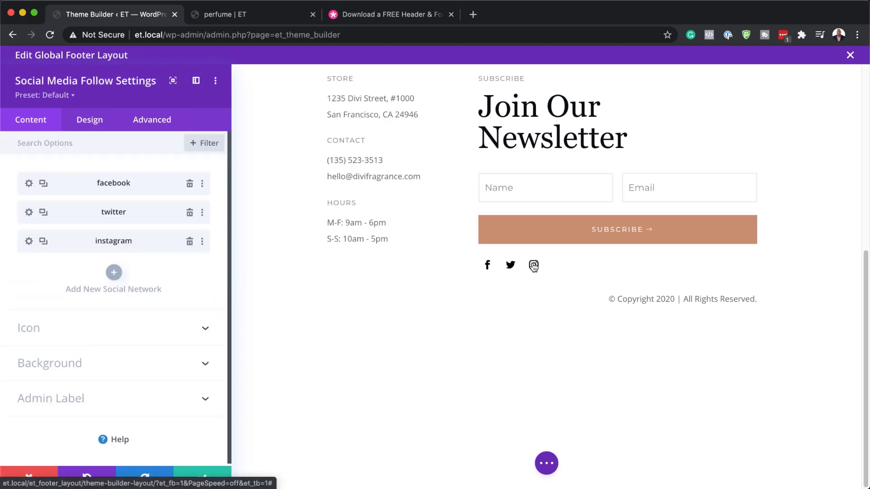
Step: Try adding another network to the social media module, look through the available networks, and discard the addition
{"action": "left_click", "coordinate": [113, 273]}
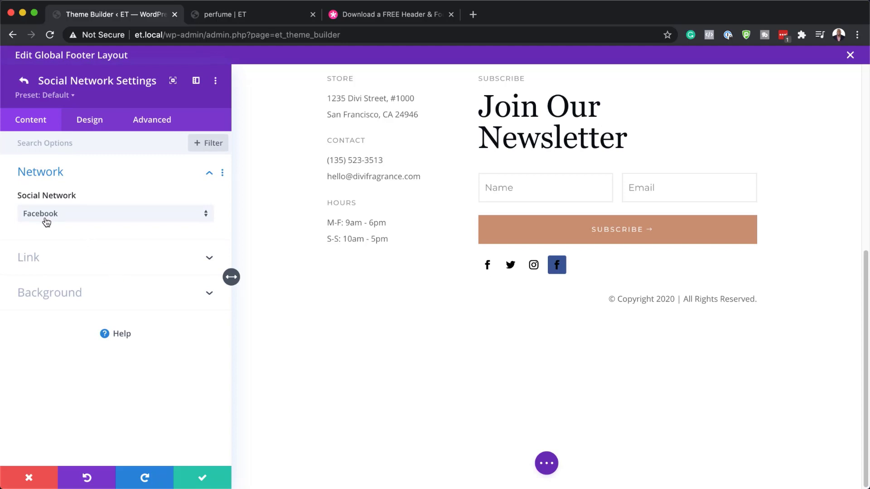
{"action": "left_click", "coordinate": [92, 219]}
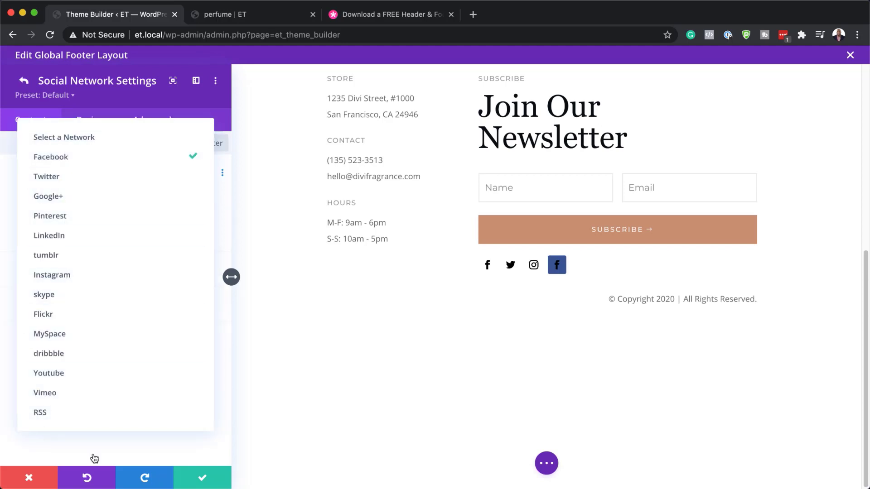
{"action": "left_click", "coordinate": [49, 475]}
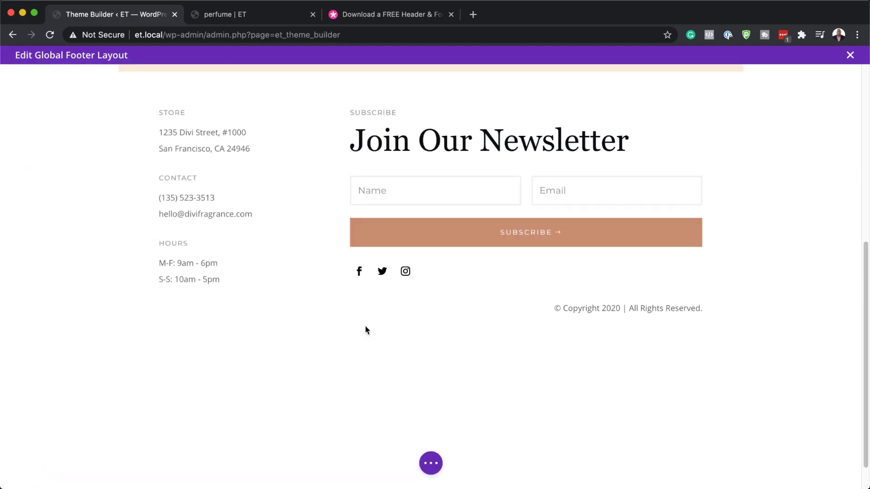
Step: Save and close the global footer layout, and save the Theme Builder changes
{"action": "left_click", "coordinate": [436, 465]}
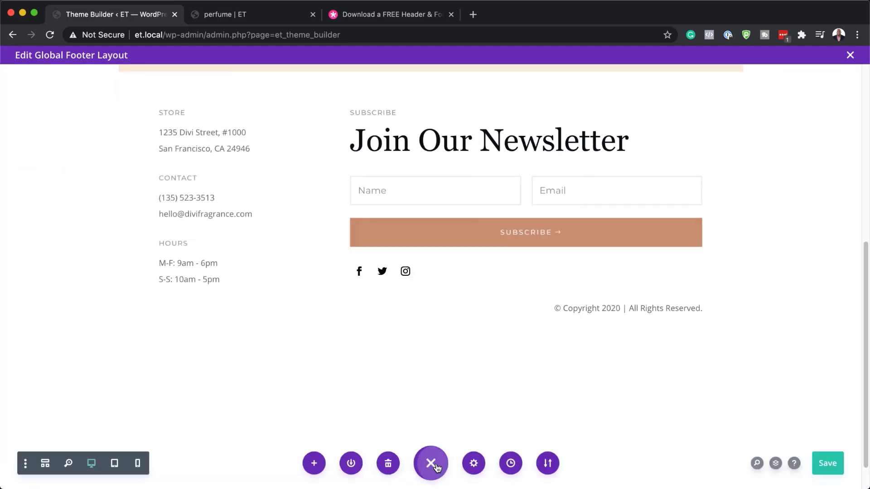
{"action": "left_click", "coordinate": [830, 470]}
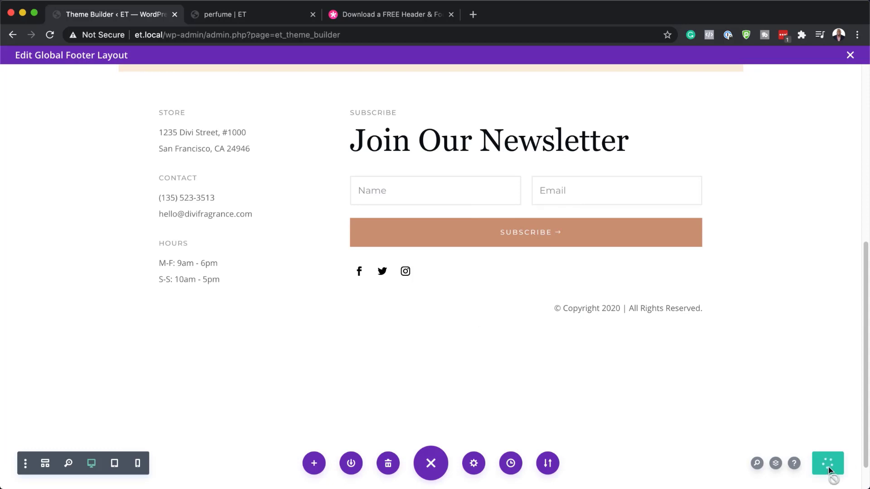
{"action": "left_click", "coordinate": [850, 54]}
{"action": "left_click", "coordinate": [146, 94]}
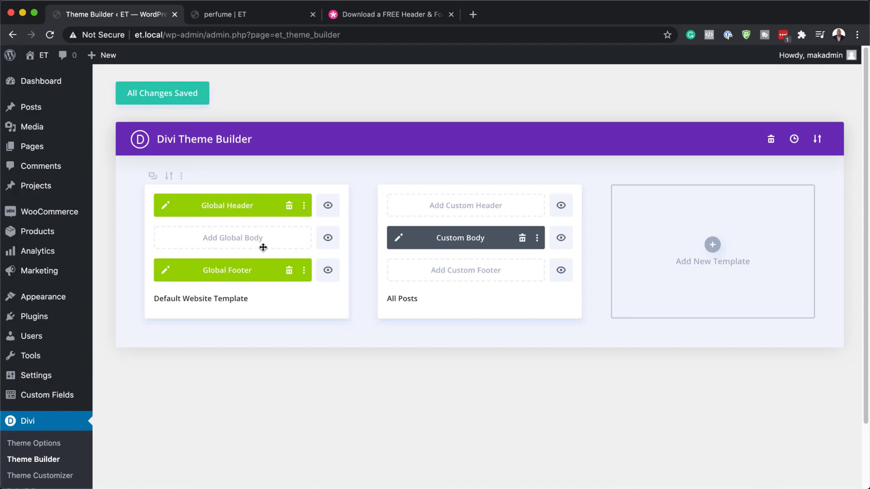
Step: Switch to the perfume page and reload it to check the saved header and footer
{"action": "left_click", "coordinate": [241, 18]}
{"action": "left_click", "coordinate": [53, 38]}
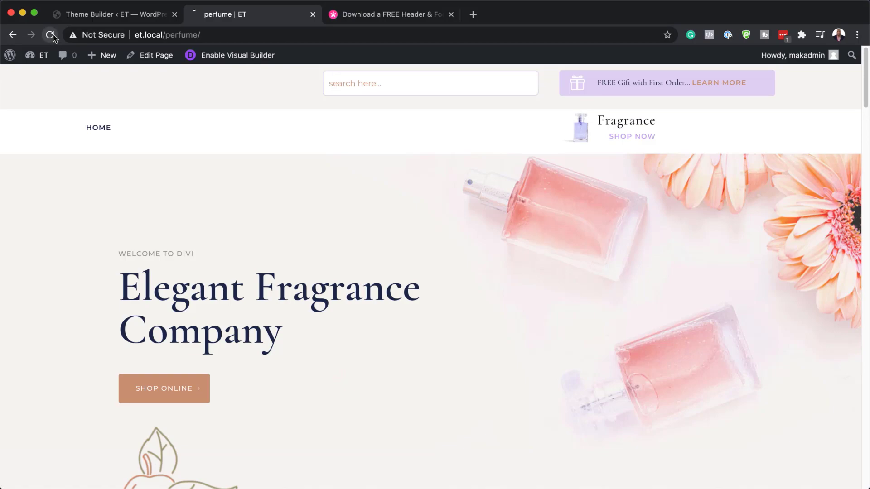